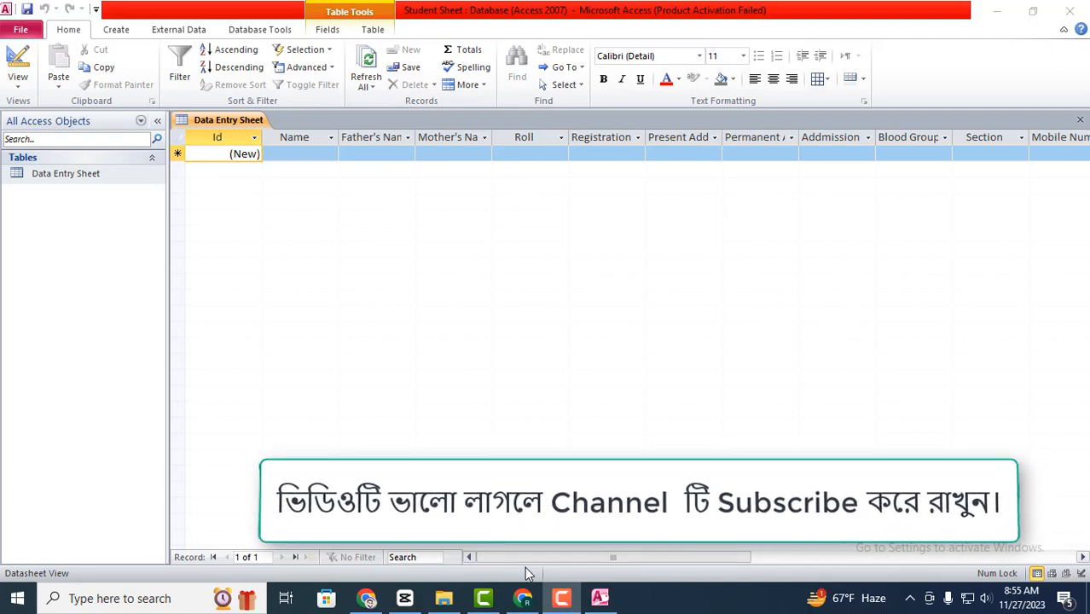
Step: Start the Form Wizard for the Data Entry Sheet table and add all of its fields, from Id to Photo
left_click_drag(529, 565, 775, 558)
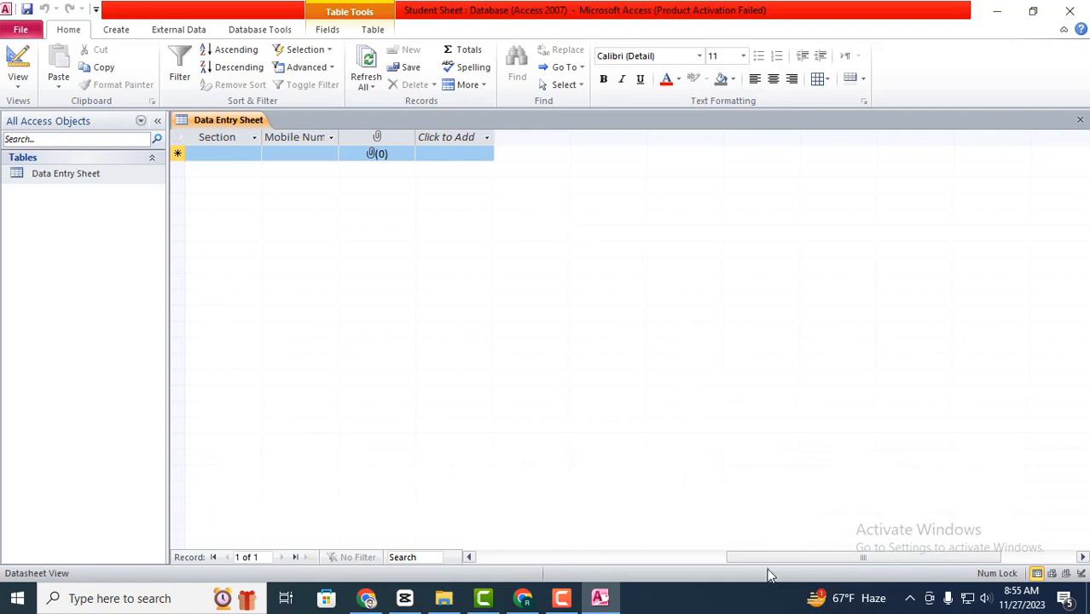
left_click_drag(772, 563, 476, 545)
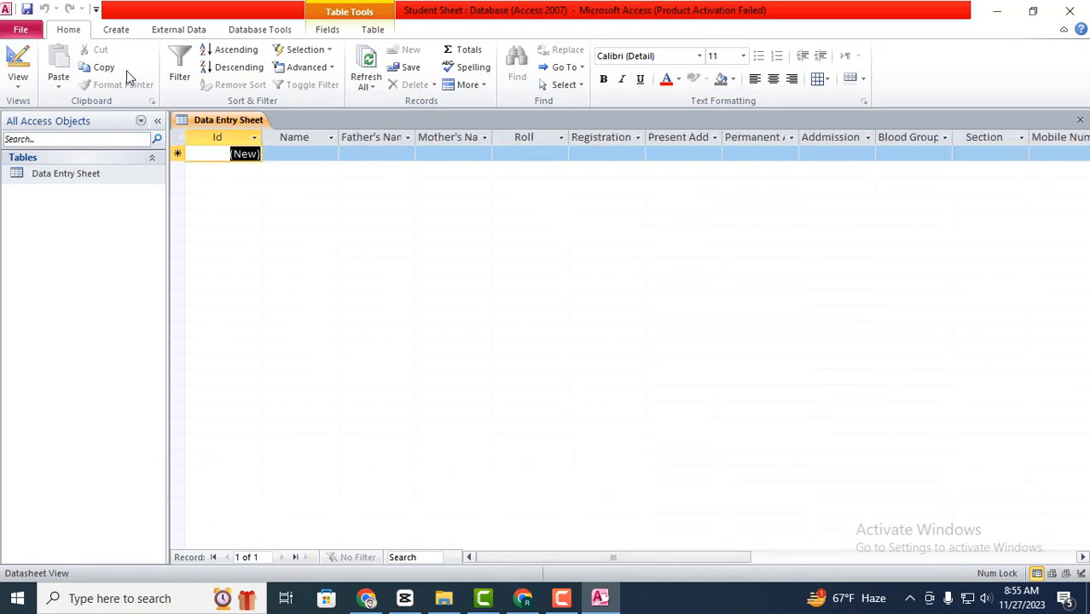
left_click(117, 30)
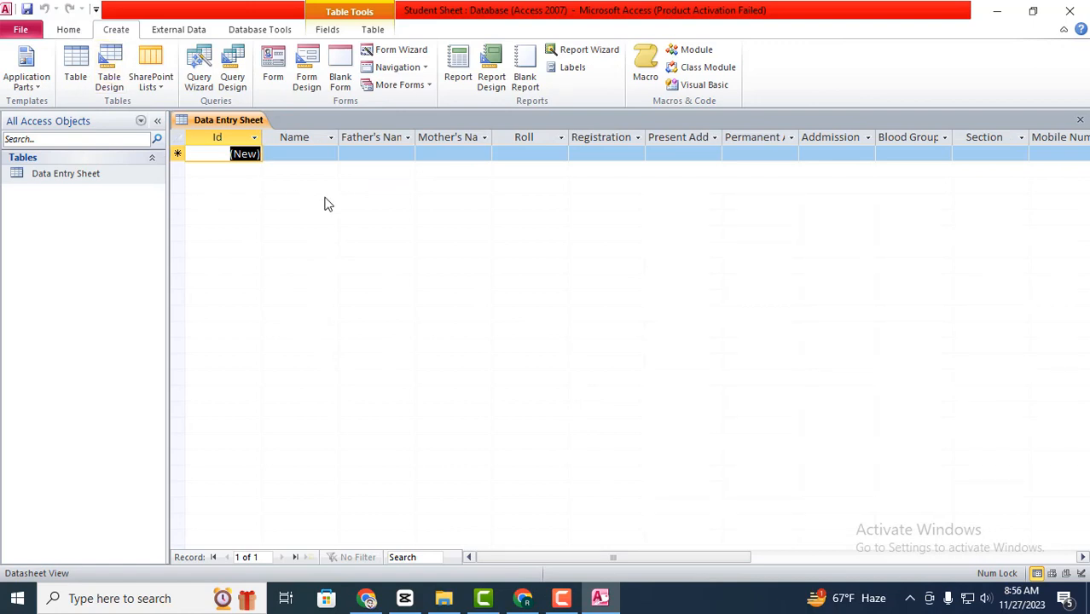
left_click(399, 57)
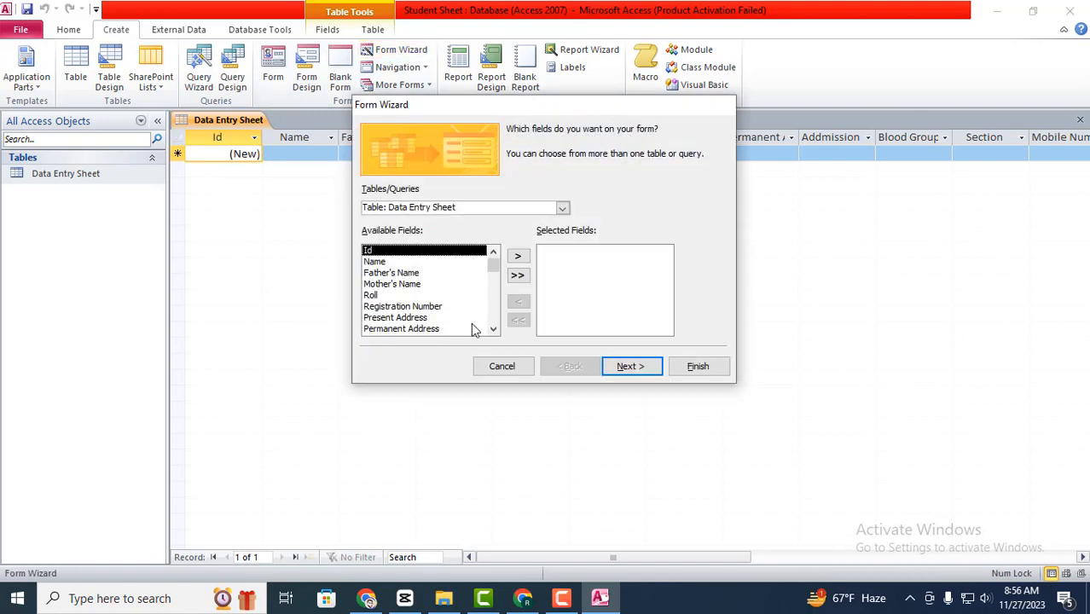
left_click(520, 257)
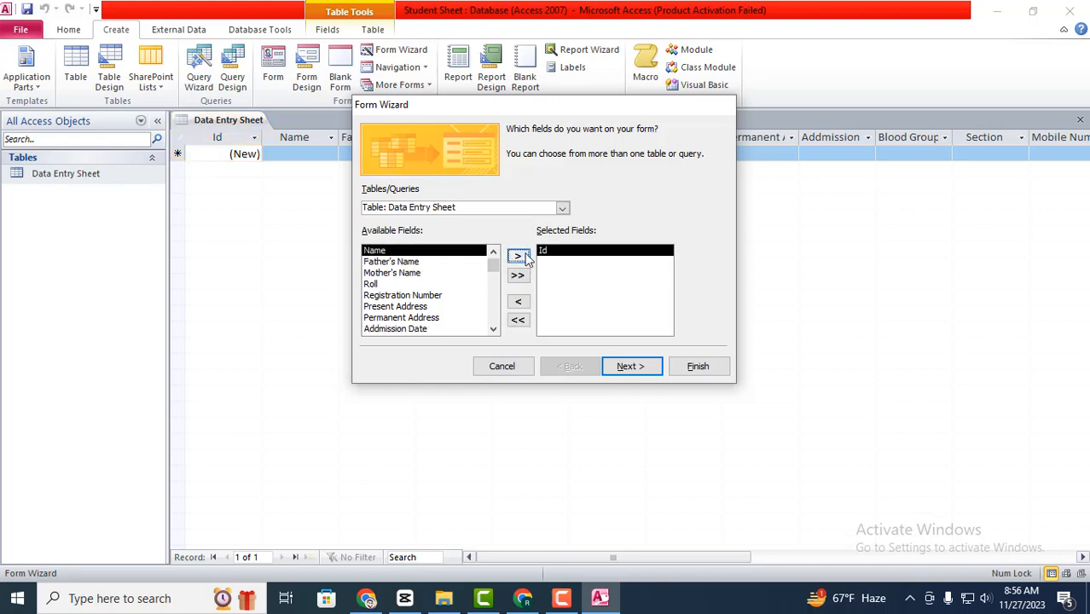
left_click(520, 257)
left_click(388, 261)
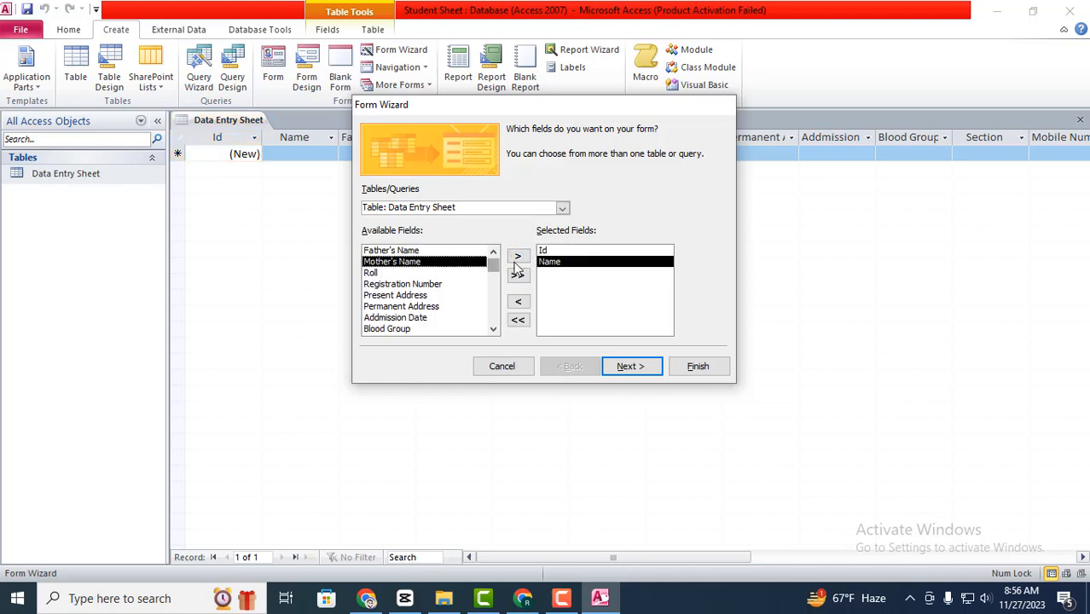
left_click(518, 258)
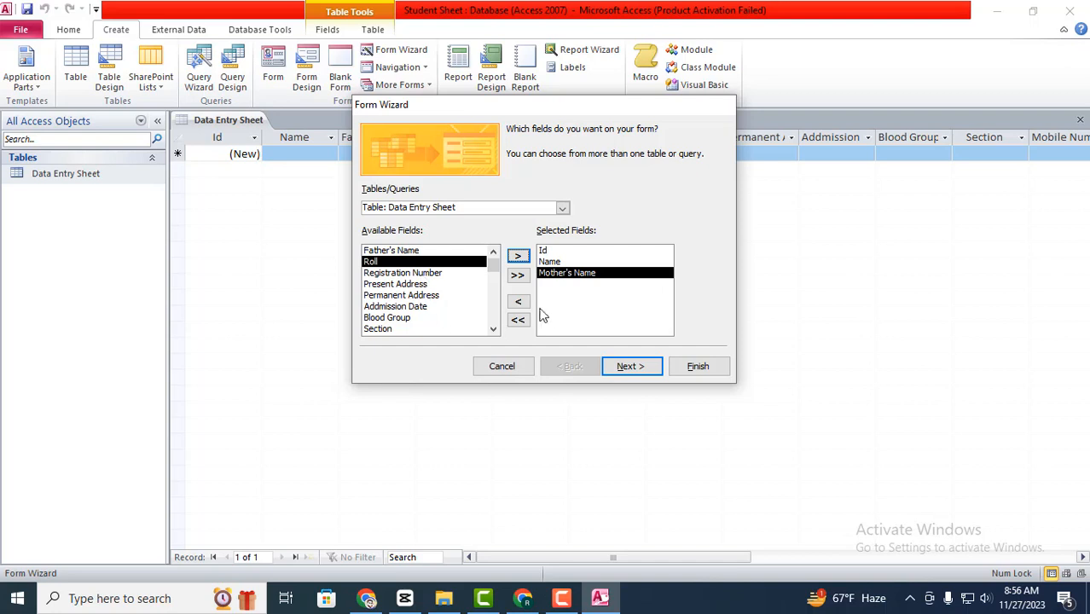
left_click(518, 274)
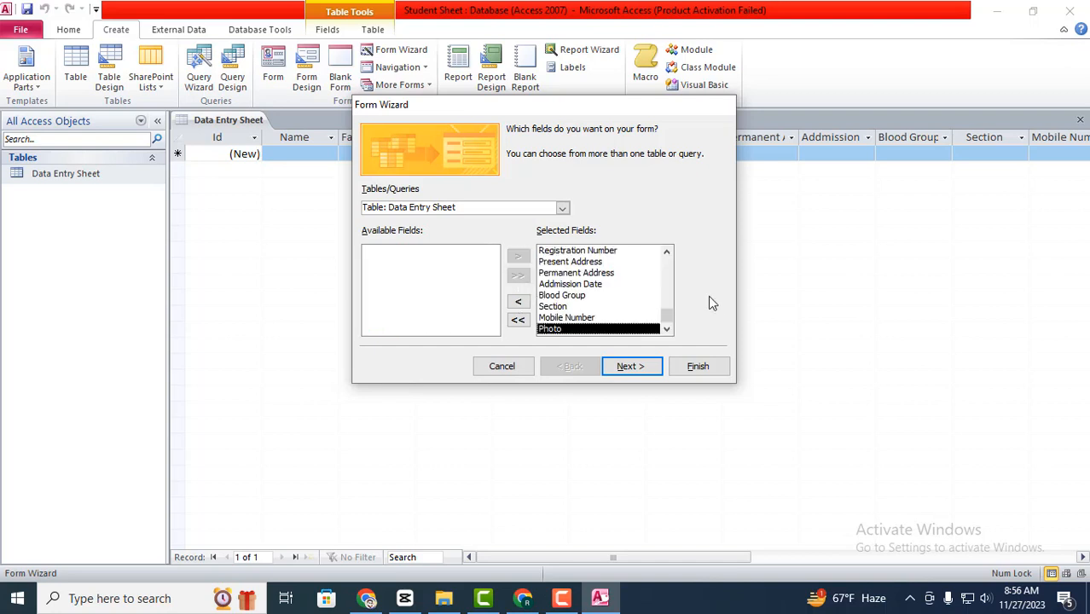
Step: Finish the form with the Columnar layout and the title Data Entry Sheet, choosing to modify the form's design
left_click(631, 369)
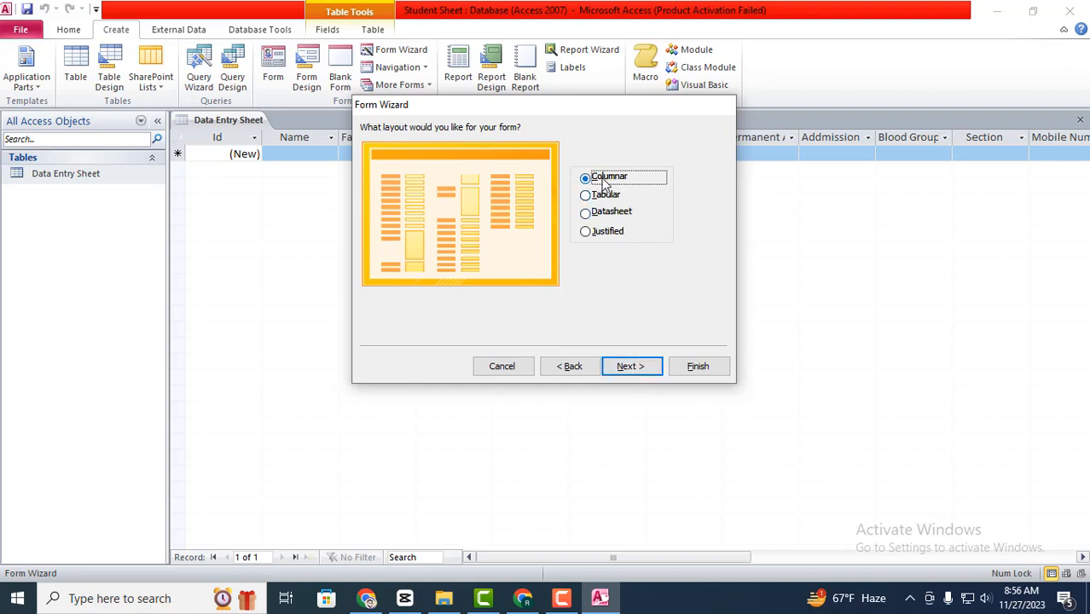
left_click(628, 367)
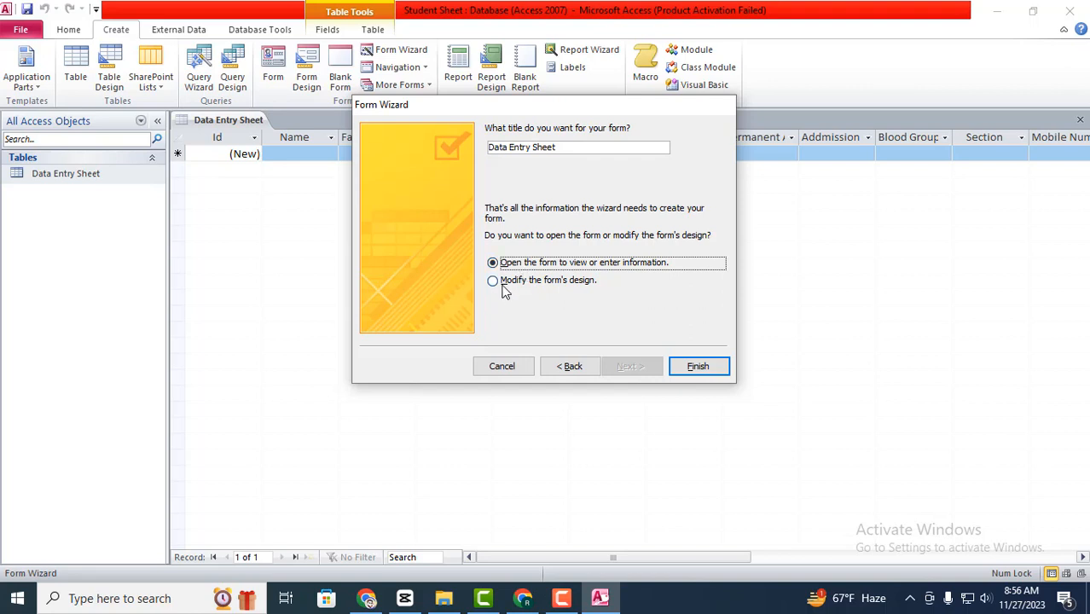
left_click(508, 284)
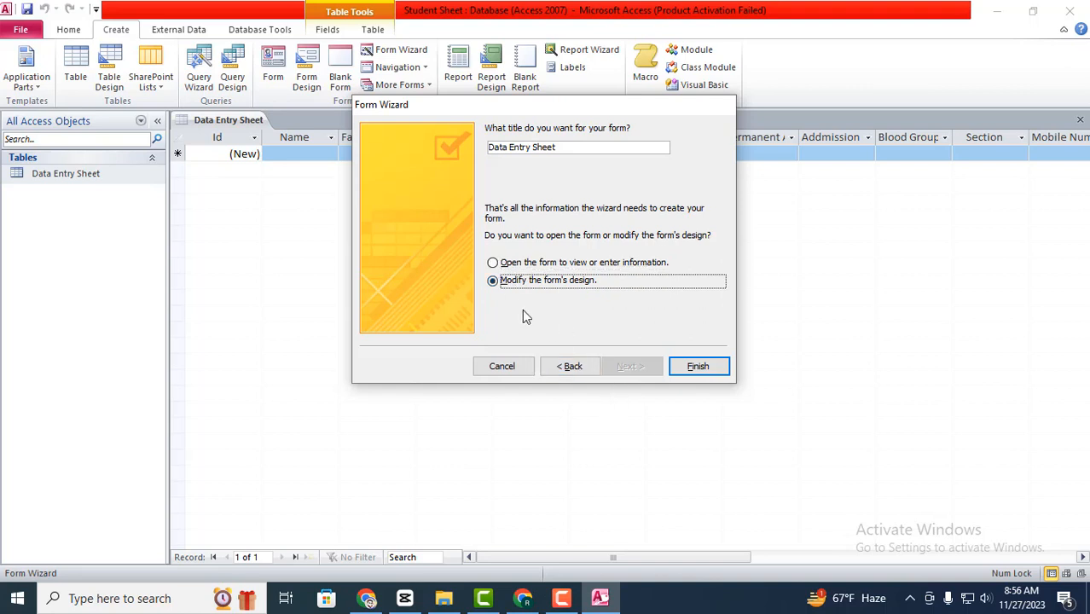
left_click(695, 366)
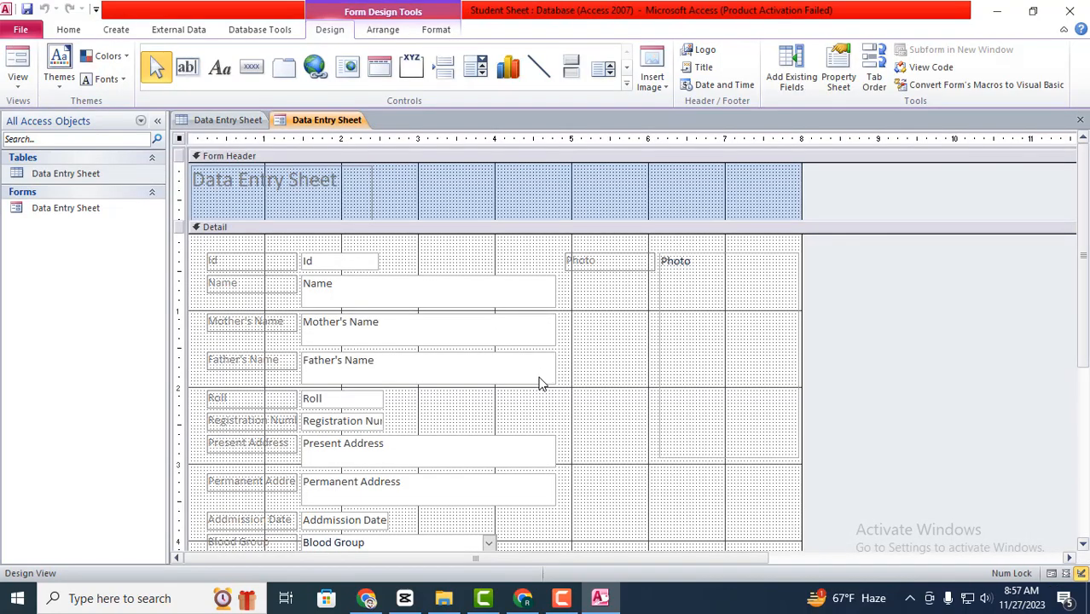
Step: Widen the Id, Roll and Registration Number text boxes to match the right edge of the Name text box
scroll(409, 369, "down", 3)
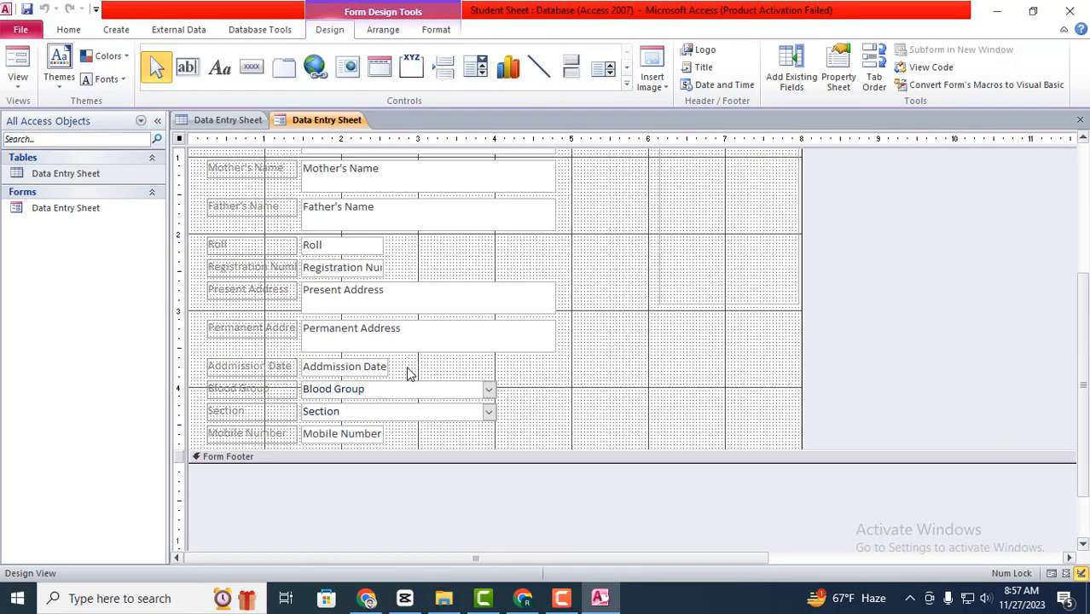
scroll(409, 369, "up", 3)
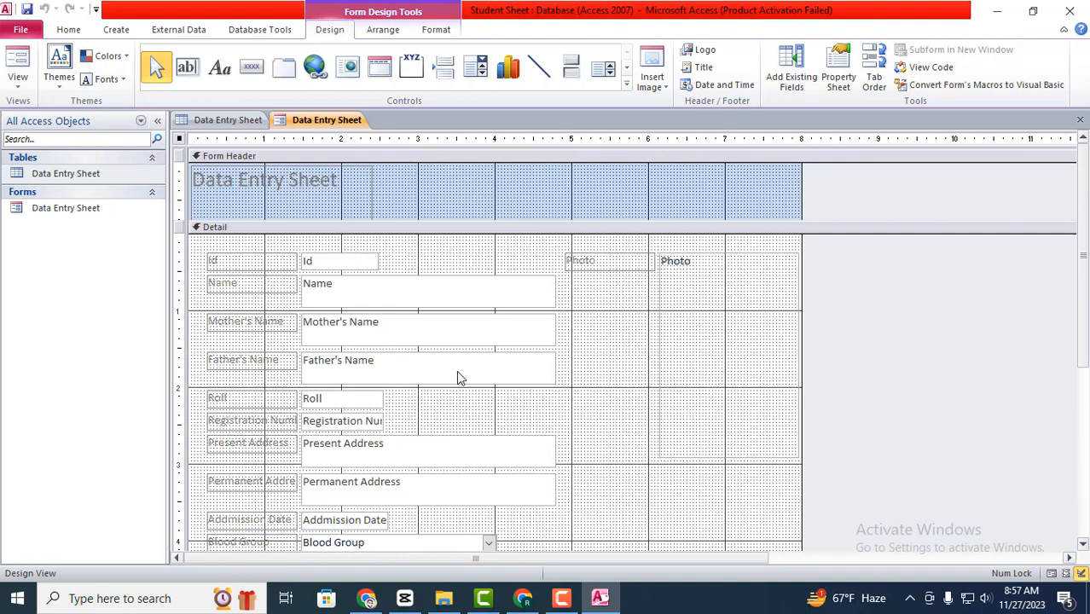
left_click(344, 260)
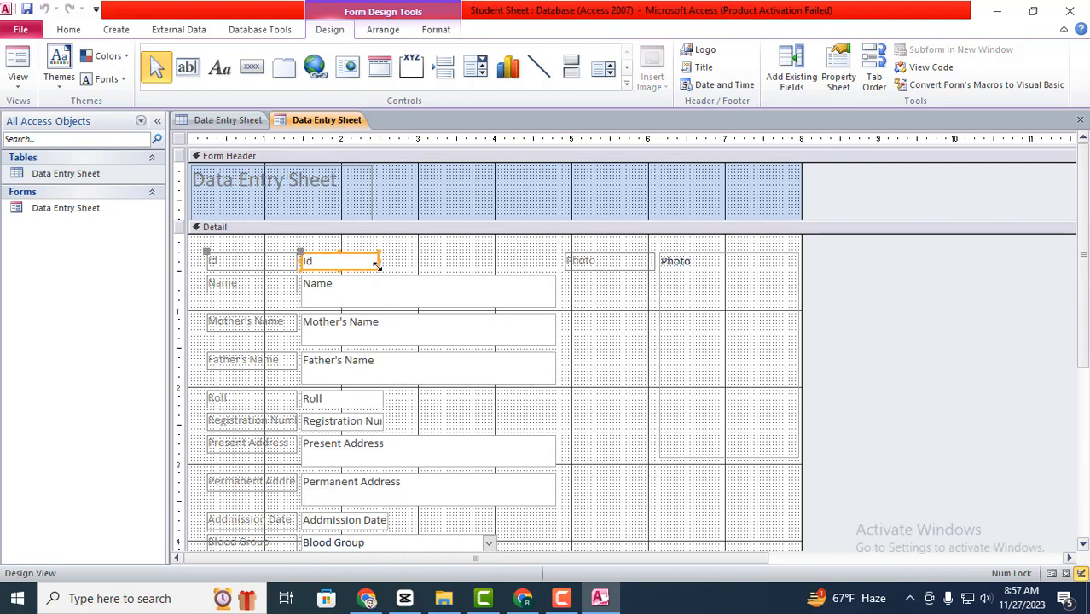
left_click_drag(379, 262, 556, 275)
left_click(369, 395)
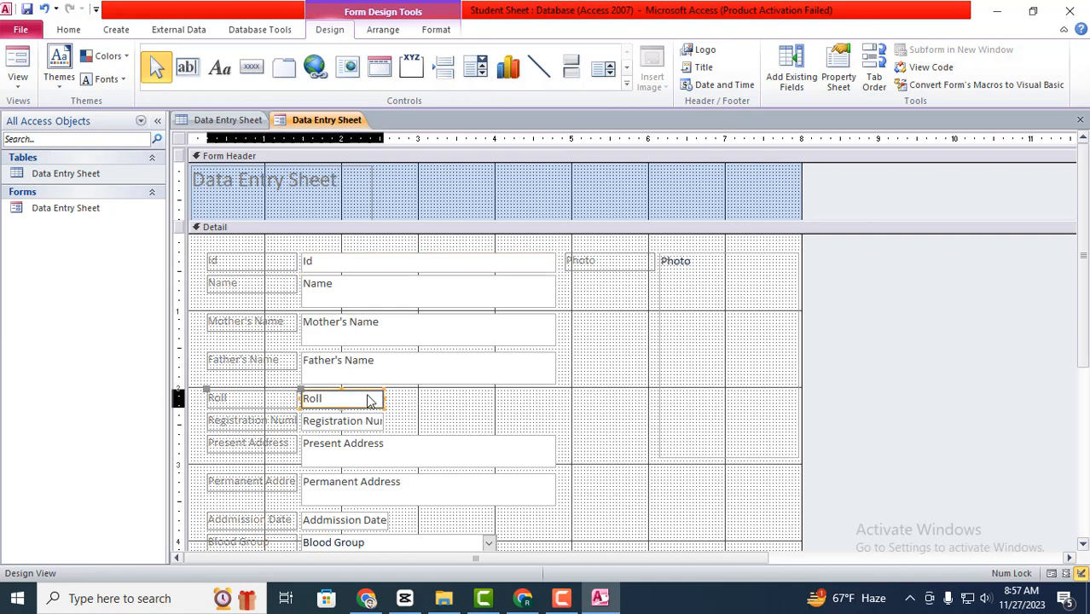
left_click_drag(382, 407, 551, 404)
left_click(382, 426)
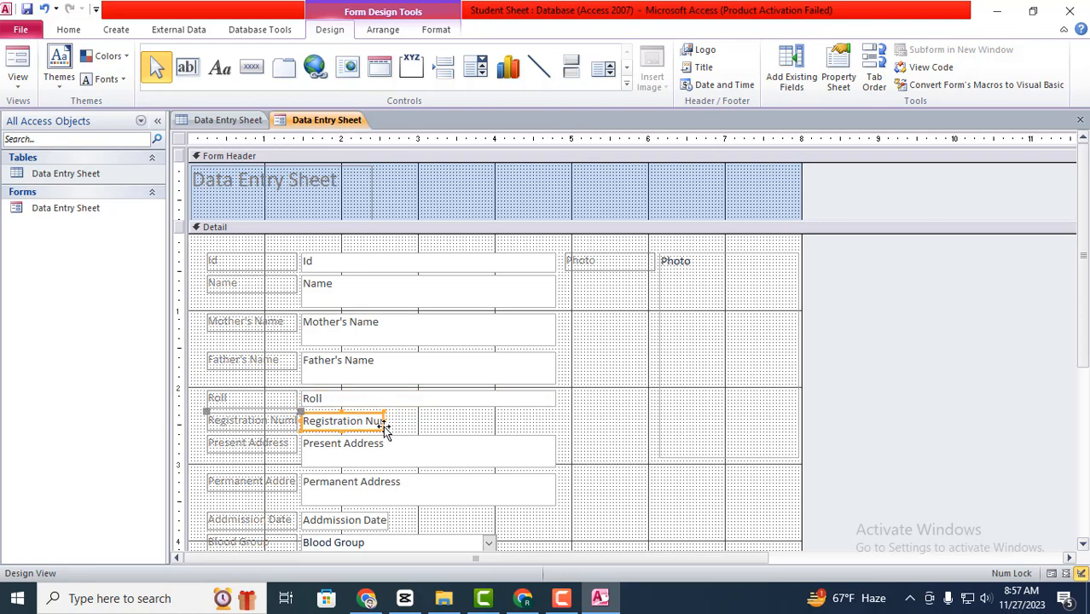
left_click_drag(384, 430, 554, 430)
Step: Widen the Addmission Date, Blood Group, Section and Mobile Number controls to align with the right edge of the address text boxes
scroll(498, 471, "down", 3)
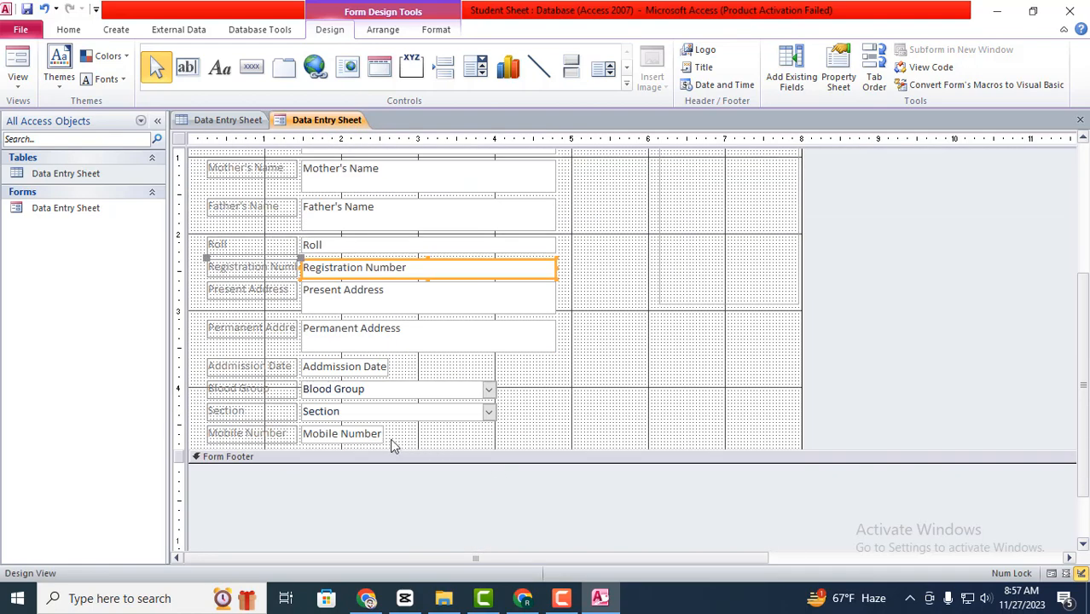
left_click(381, 375)
left_click_drag(384, 379, 554, 376)
left_click(479, 394)
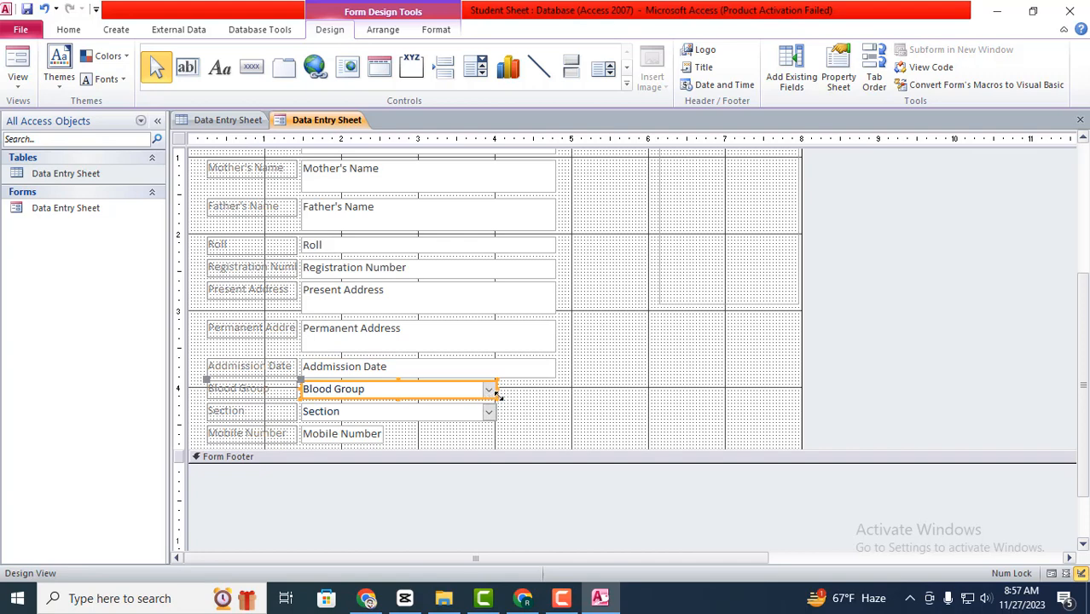
left_click_drag(493, 393, 554, 395)
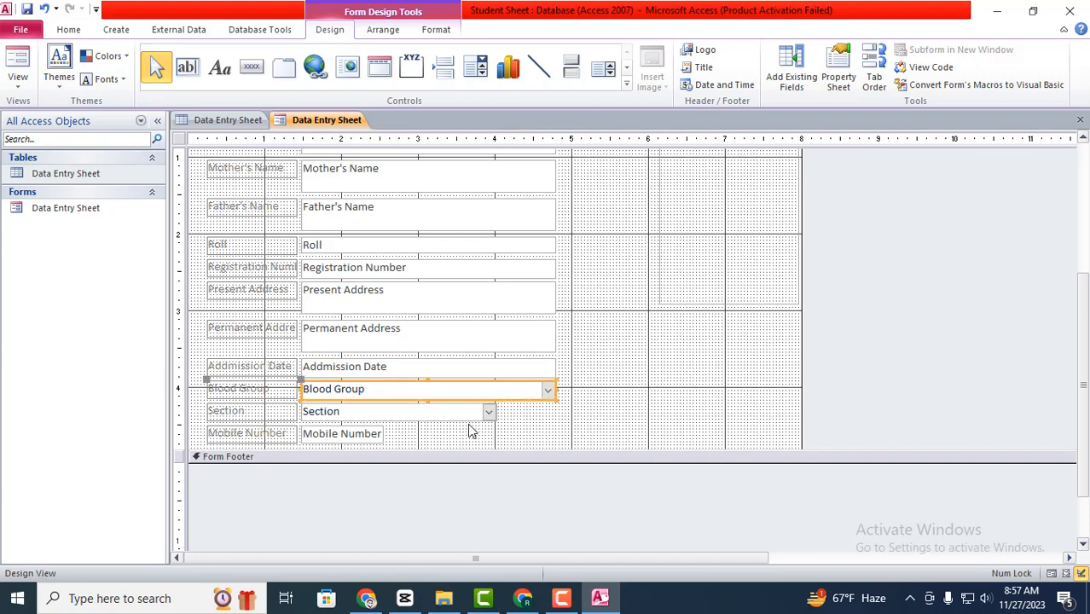
left_click(483, 417)
left_click_drag(496, 420, 556, 420)
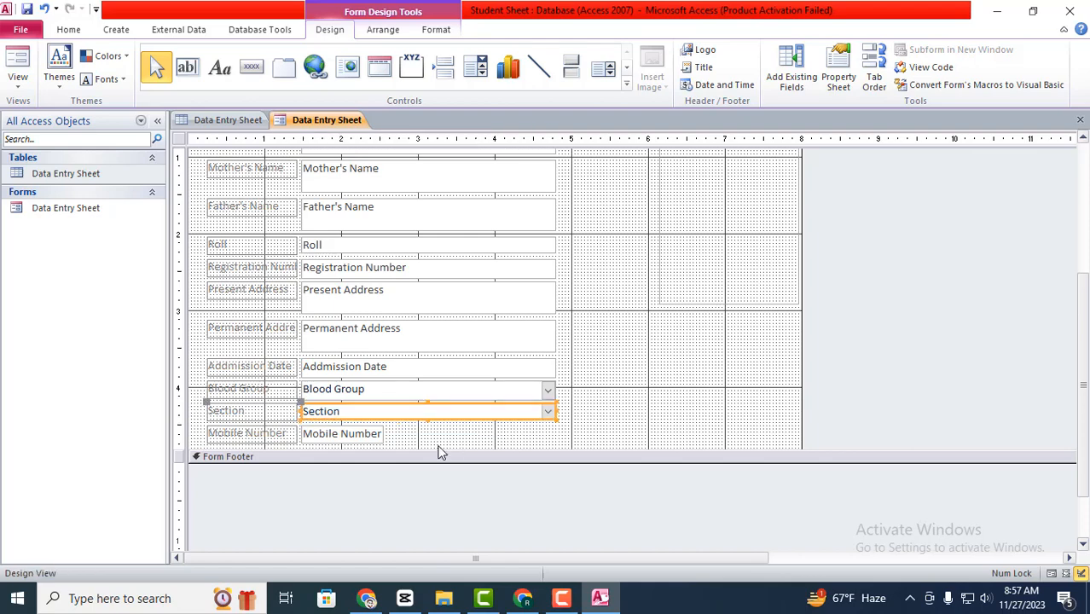
left_click(381, 441)
left_click_drag(382, 441, 556, 437)
Step: Move the Photo attachment box down toward the text boxes and set its height to 2" and width to 1.5"
scroll(416, 431, "down", 2)
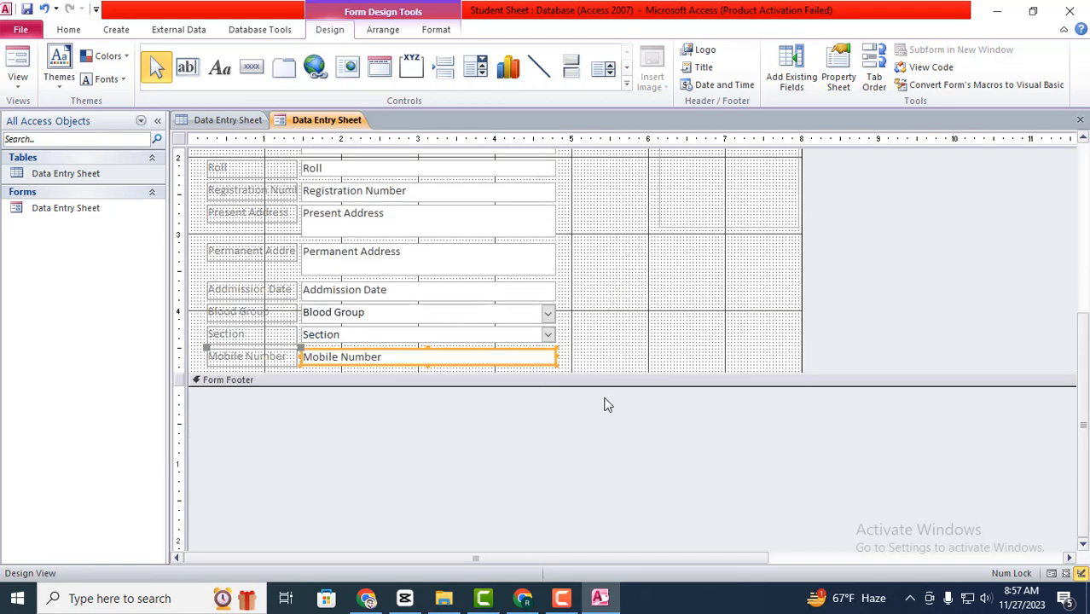
scroll(622, 383, "up", 6)
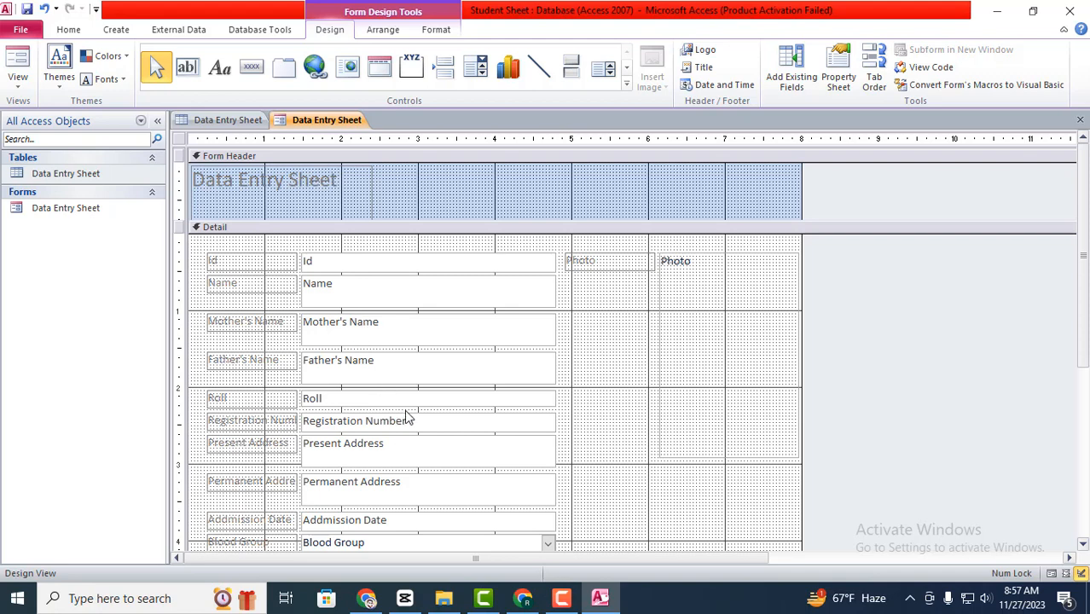
left_click_drag(726, 342, 677, 381)
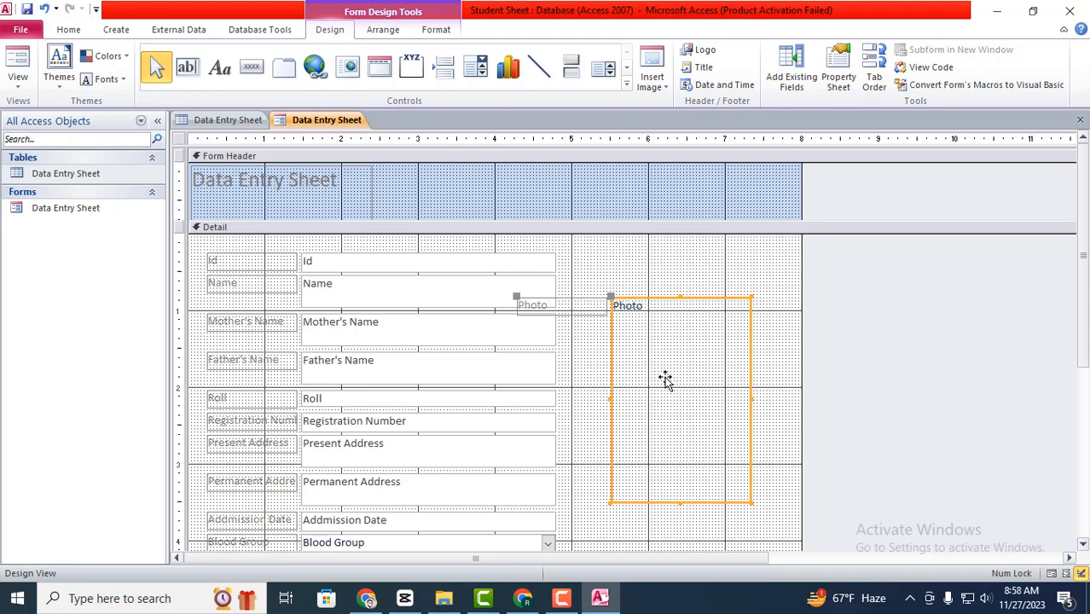
double_click(642, 370)
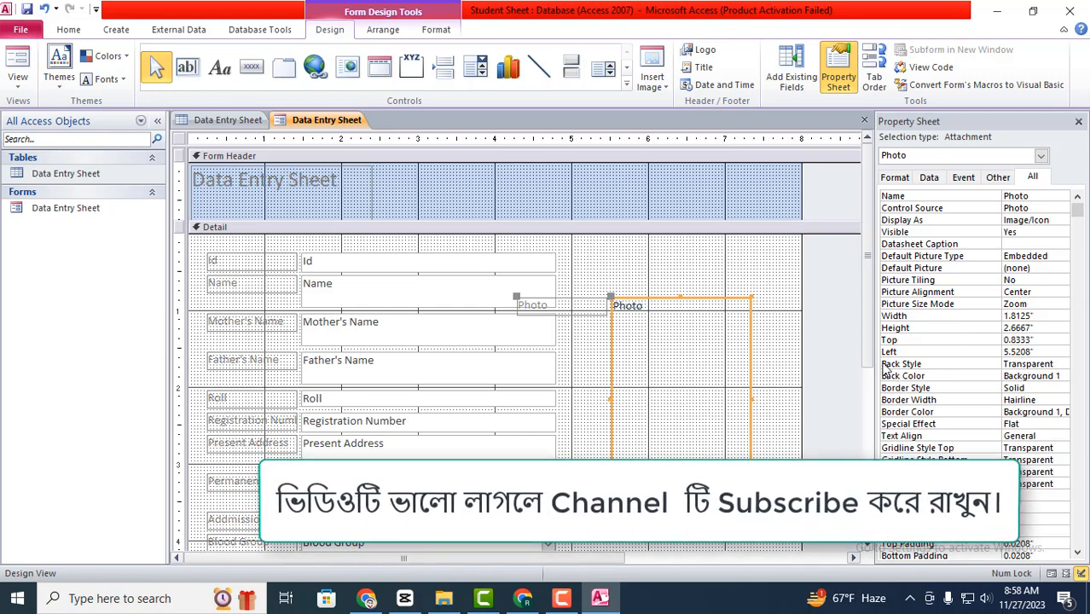
left_click(1031, 328)
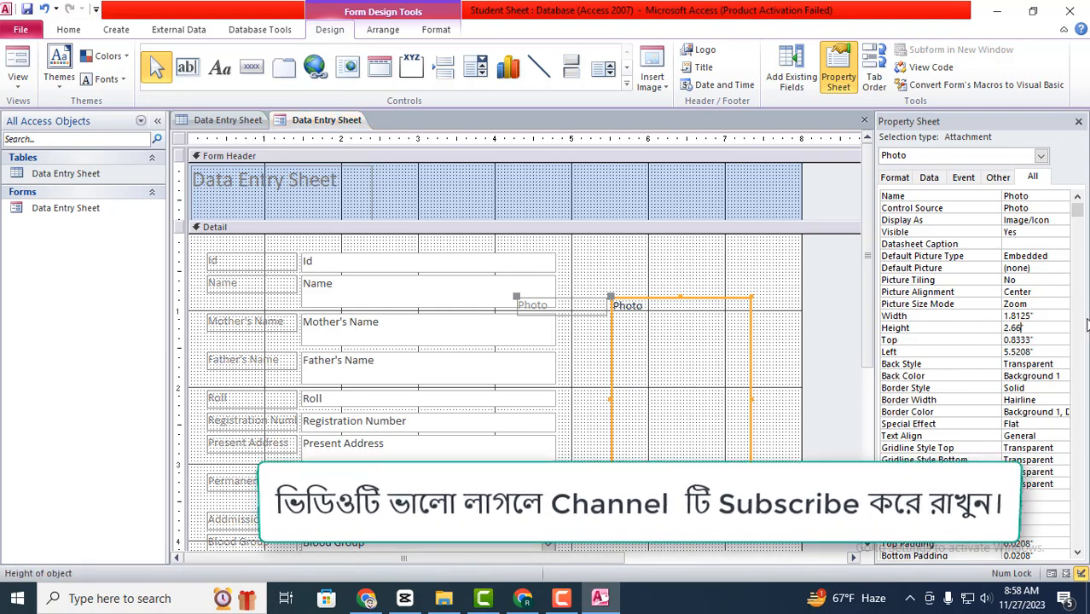
key("BackSpace")
key("BackSpace")
key("BackSpace")
key("BackSpace")
key("BackSpace")
key("Return")
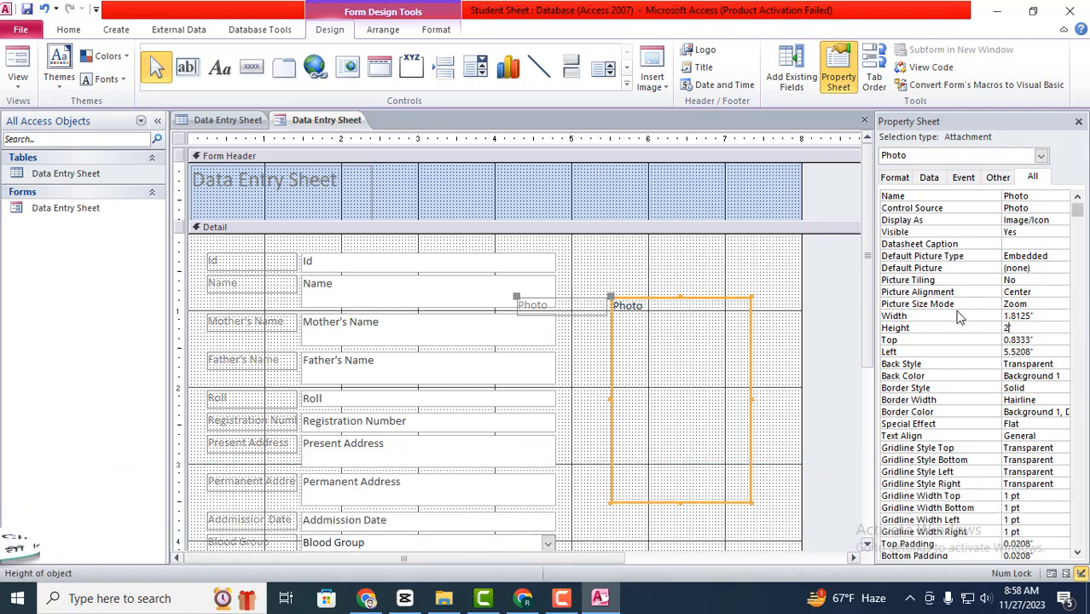
left_click(1032, 316)
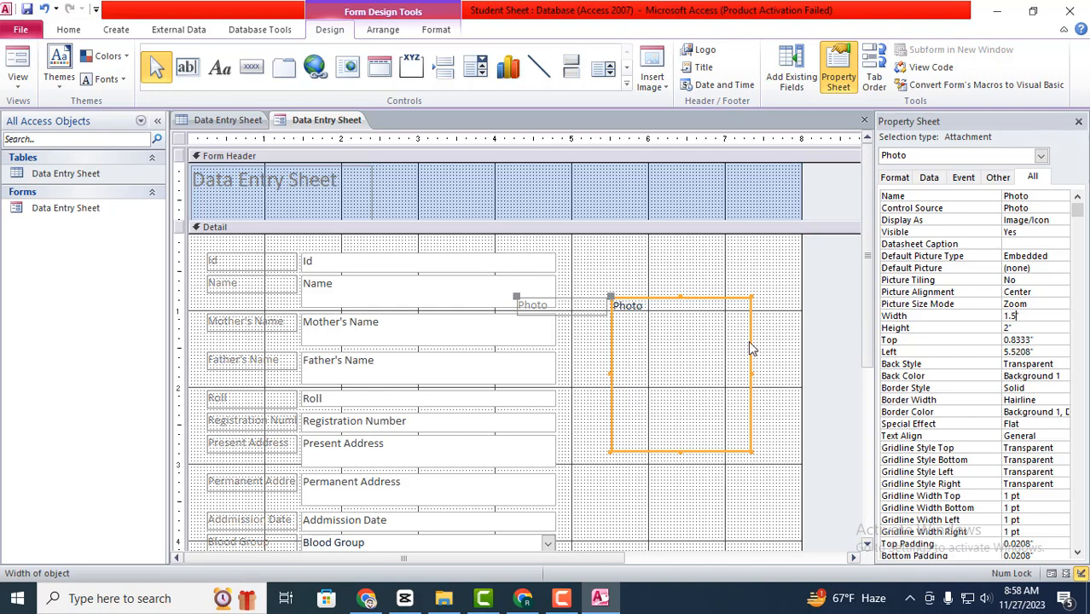
left_click(759, 367)
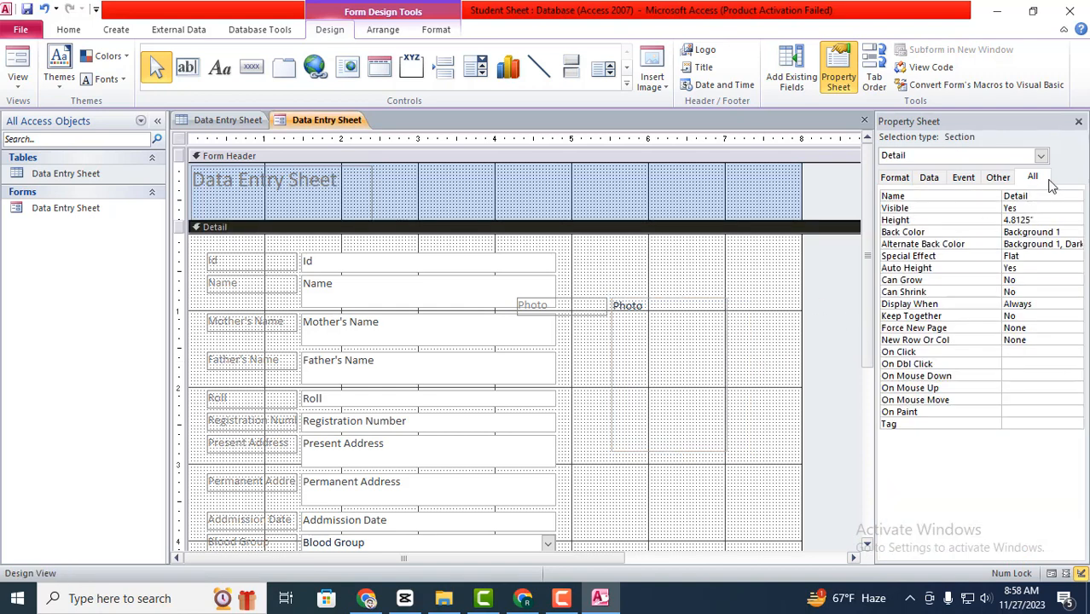
left_click(1078, 121)
Step: Reposition the Photo attachment box to the side of the Mother's Name through Permanent Address fields and place its label separately just above it
left_click(673, 365)
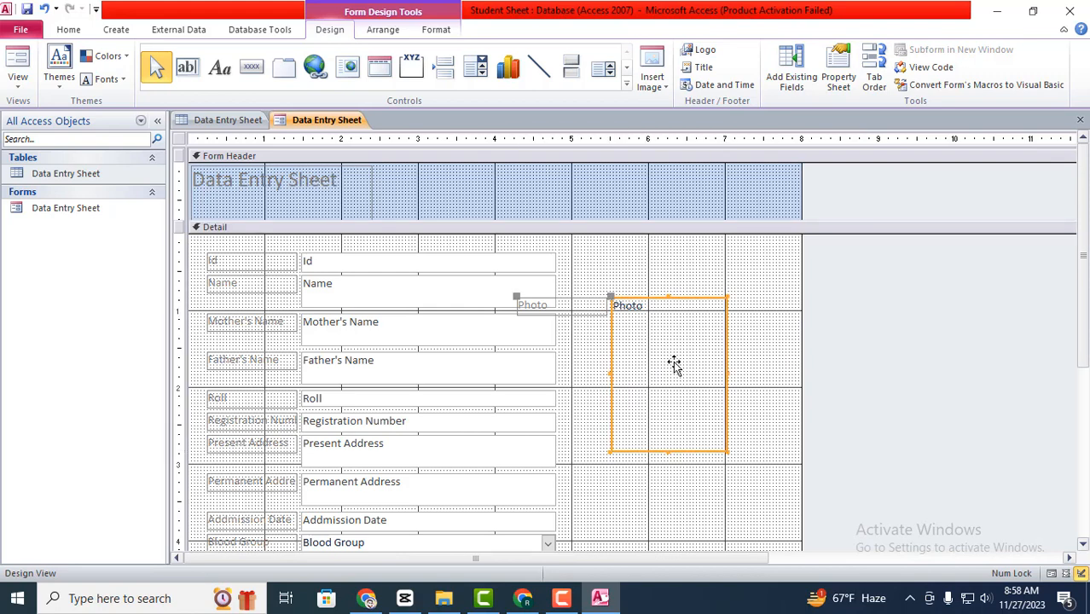
left_click_drag(674, 361, 658, 404)
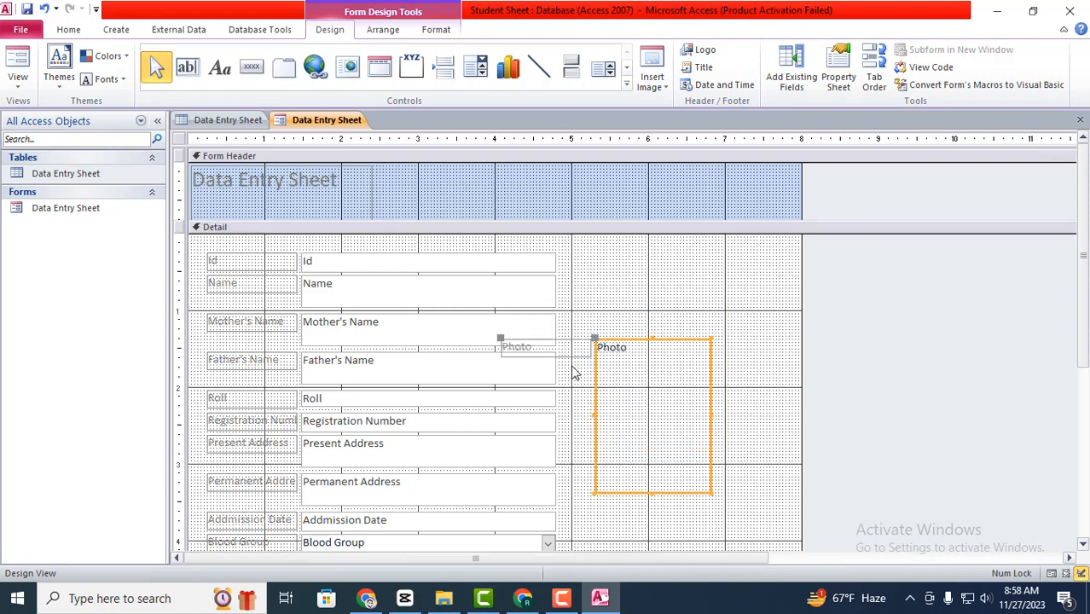
left_click(545, 350)
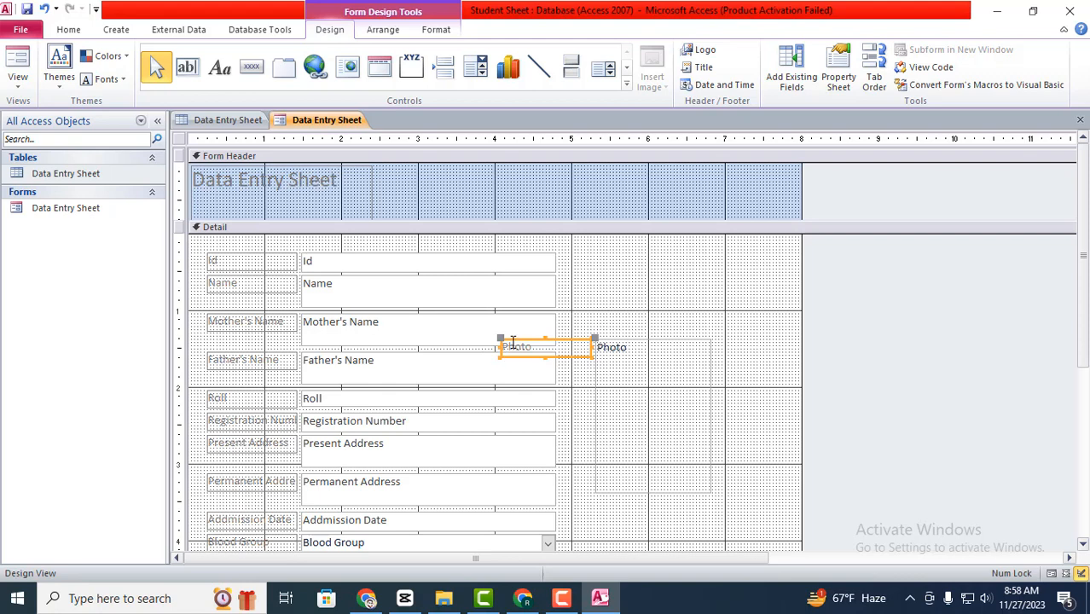
left_click_drag(505, 341, 603, 305)
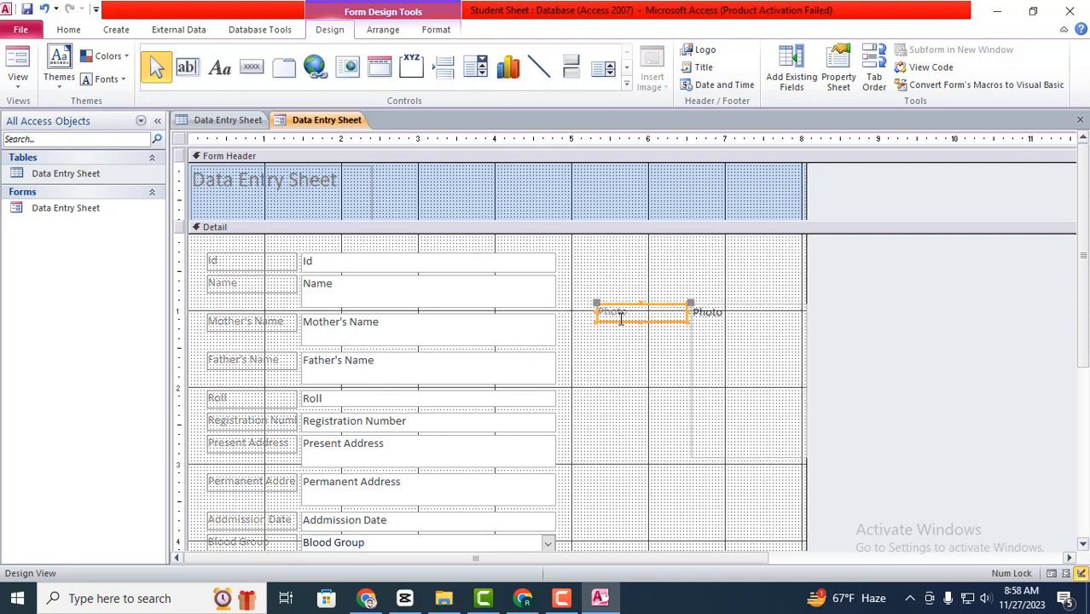
left_click_drag(730, 347, 629, 364)
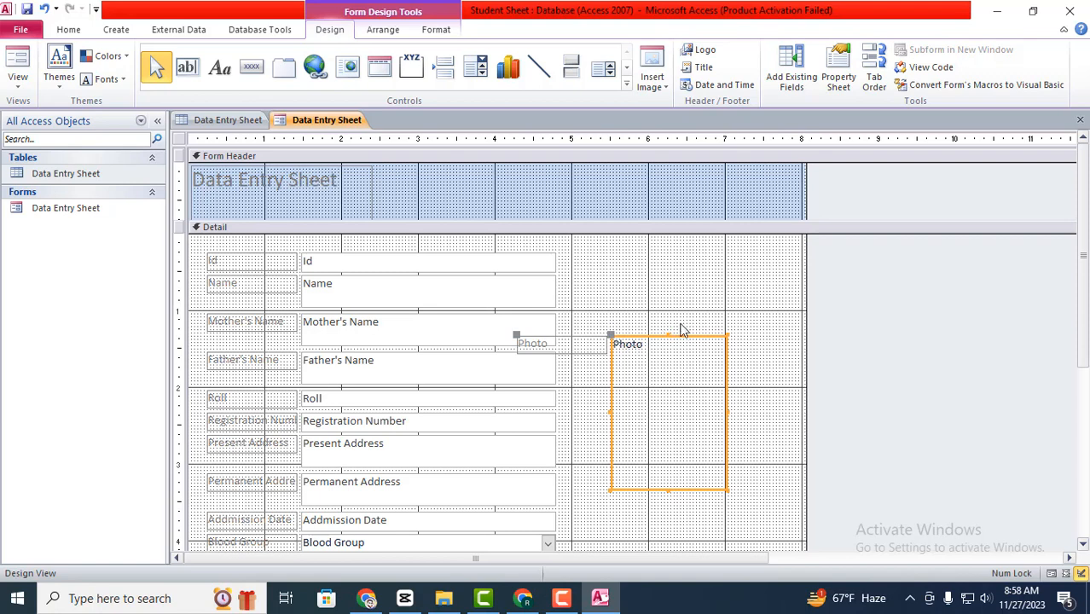
left_click(554, 342)
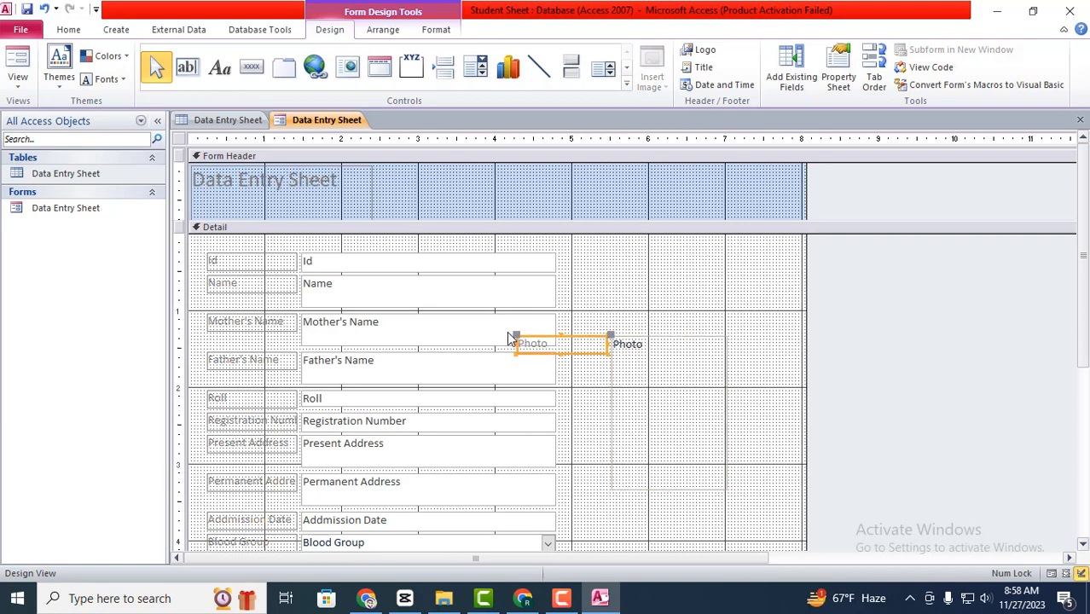
left_click_drag(519, 339, 629, 304)
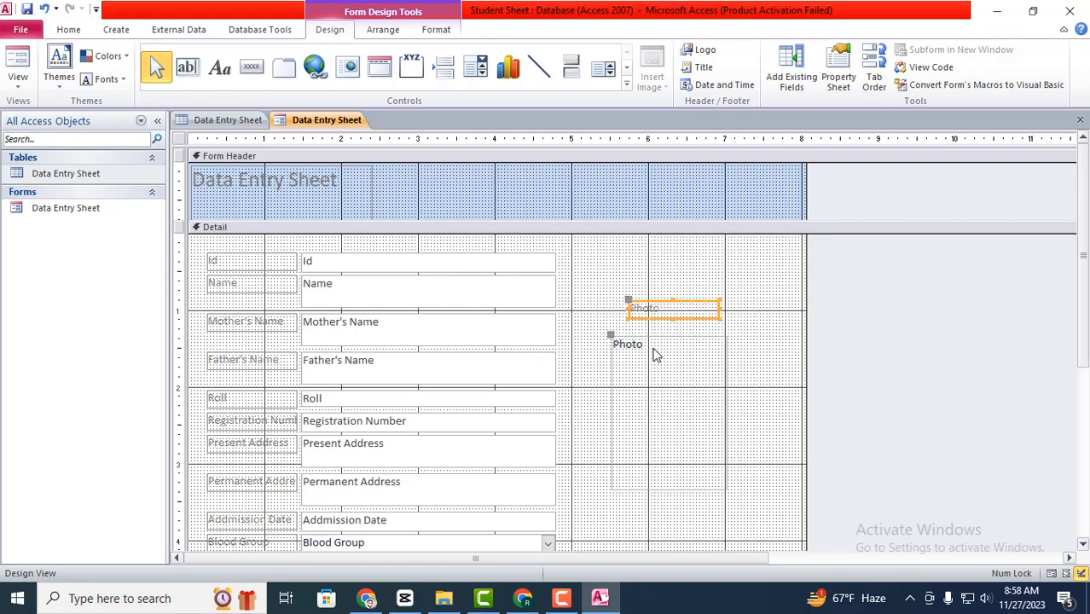
Step: Switch the form to Form View and check the choices offered by the Blood Group and Section lists
scroll(456, 445, "down", 4)
scroll(579, 377, "up", 2)
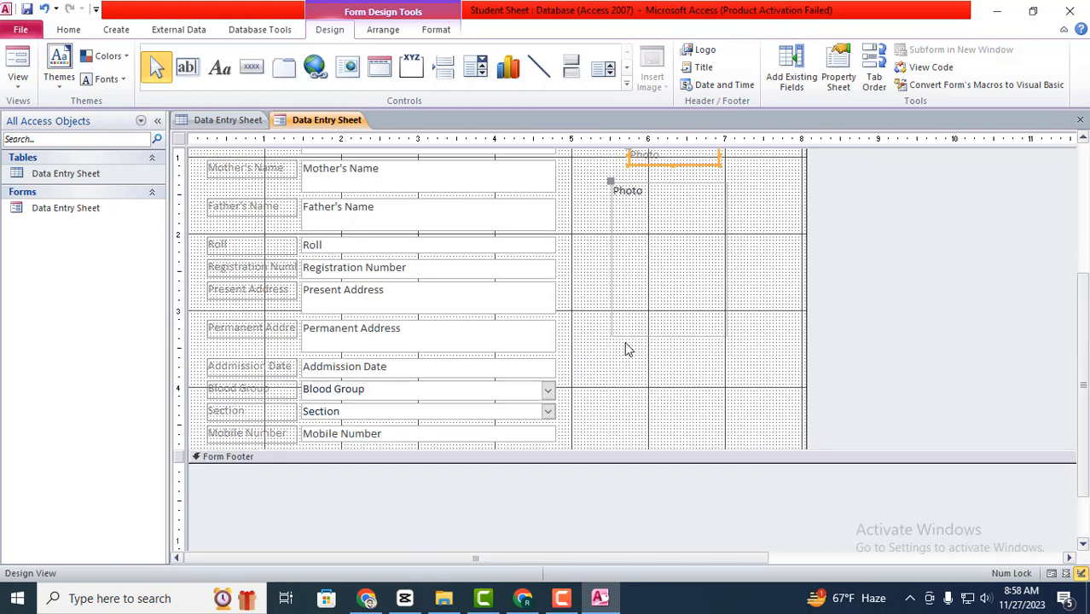
scroll(627, 347, "up", 2)
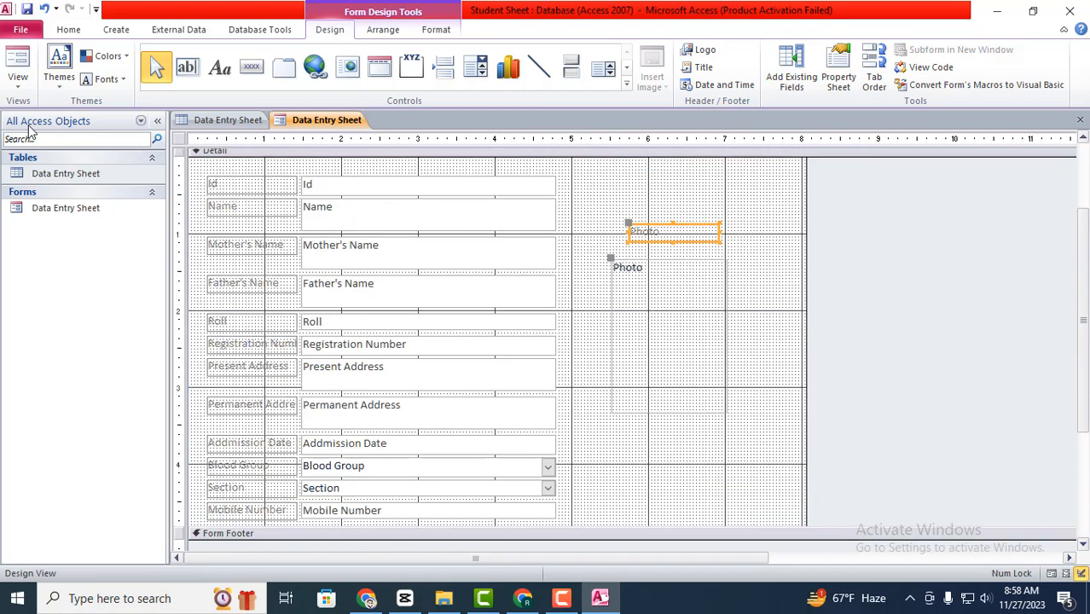
left_click(17, 81)
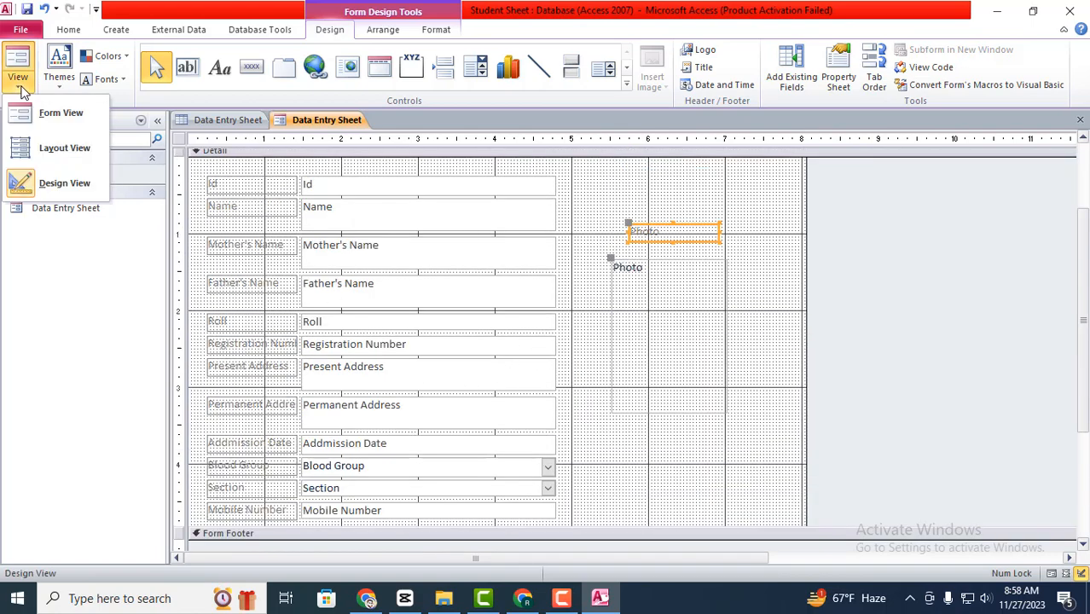
left_click(54, 125)
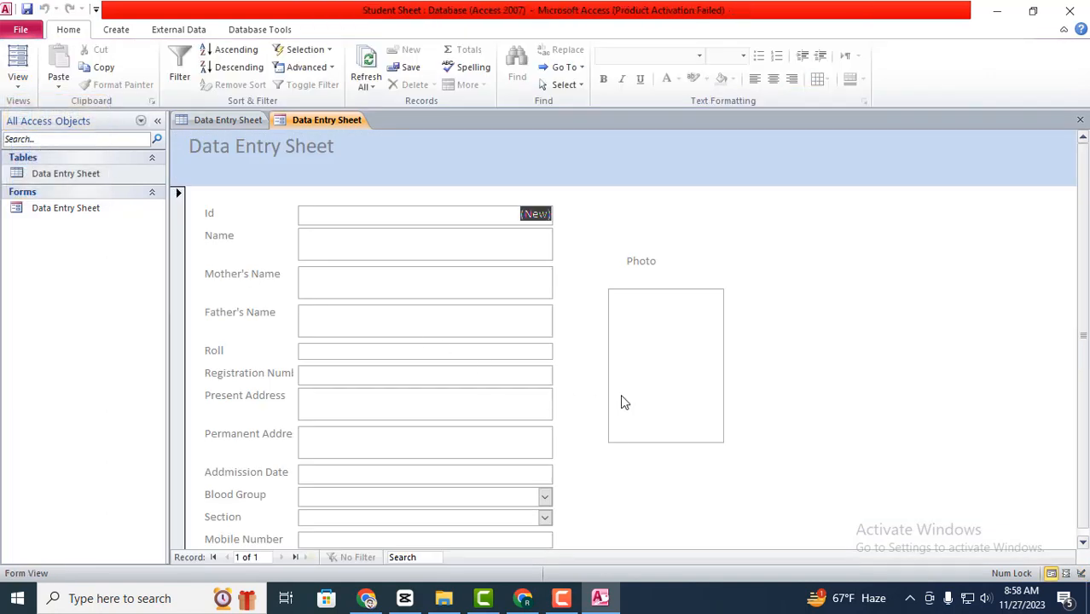
scroll(621, 407, "down", 1)
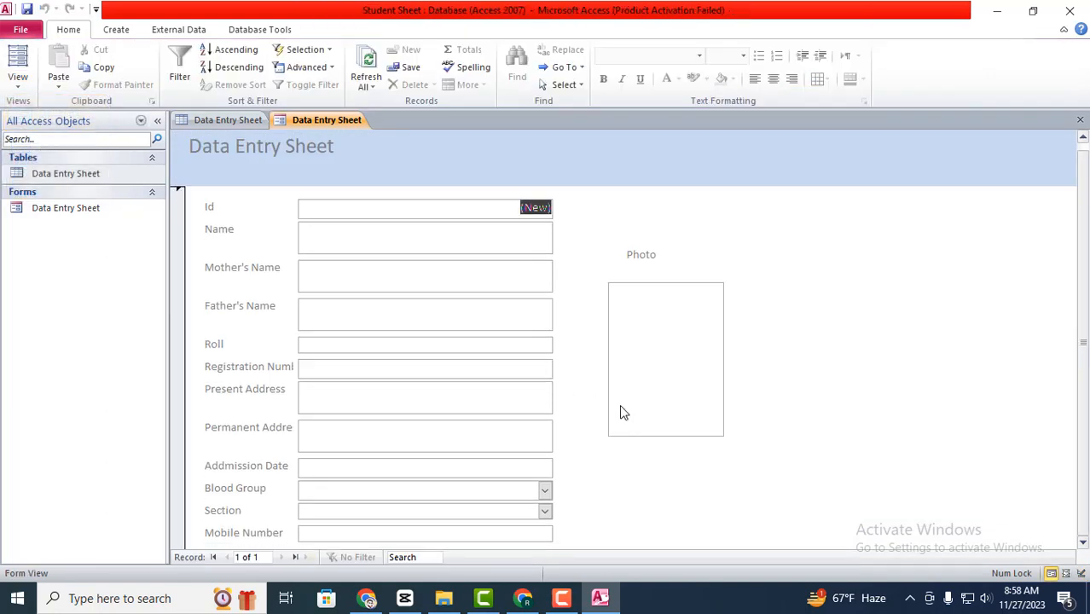
left_click(544, 489)
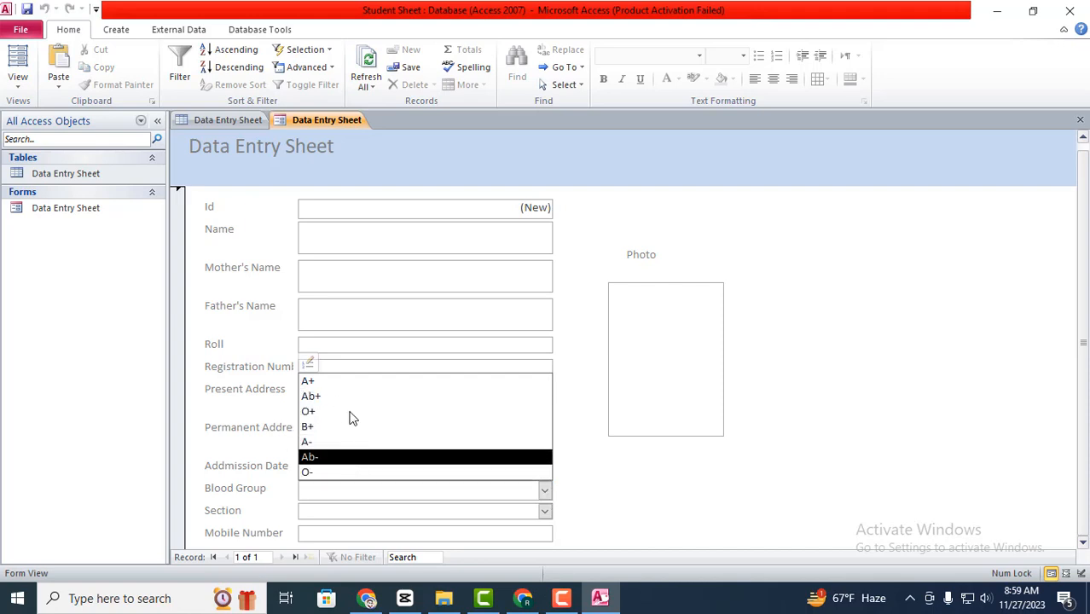
left_click(544, 511)
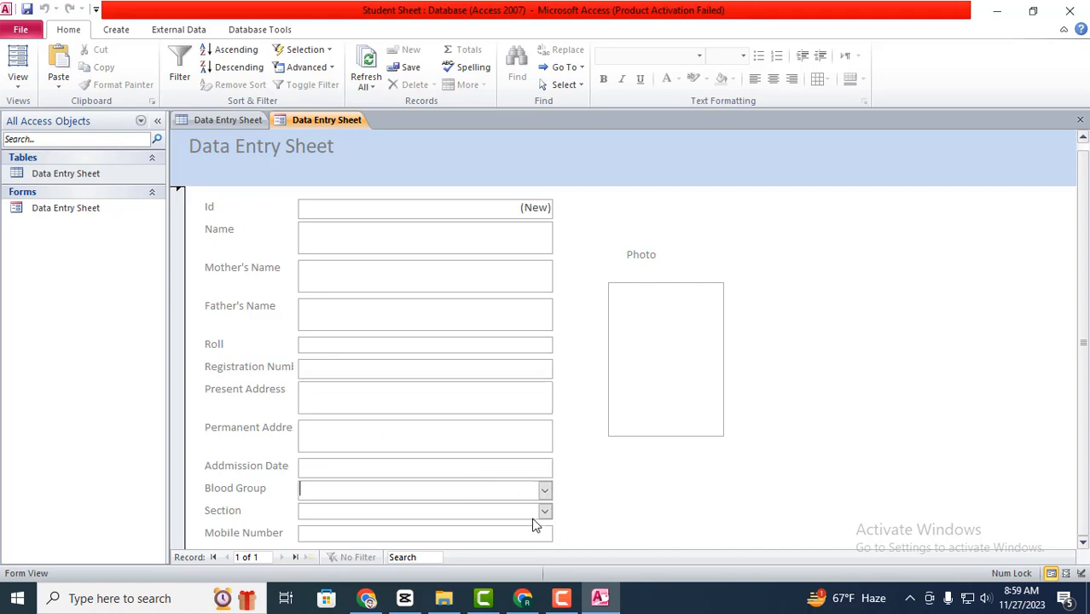
left_click(544, 511)
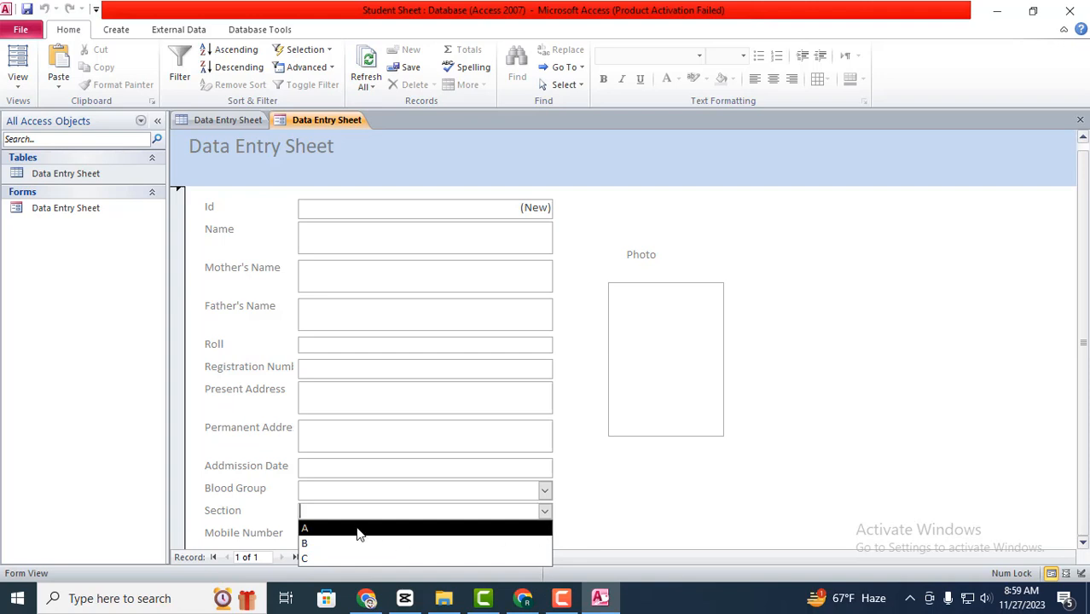
left_click(642, 492)
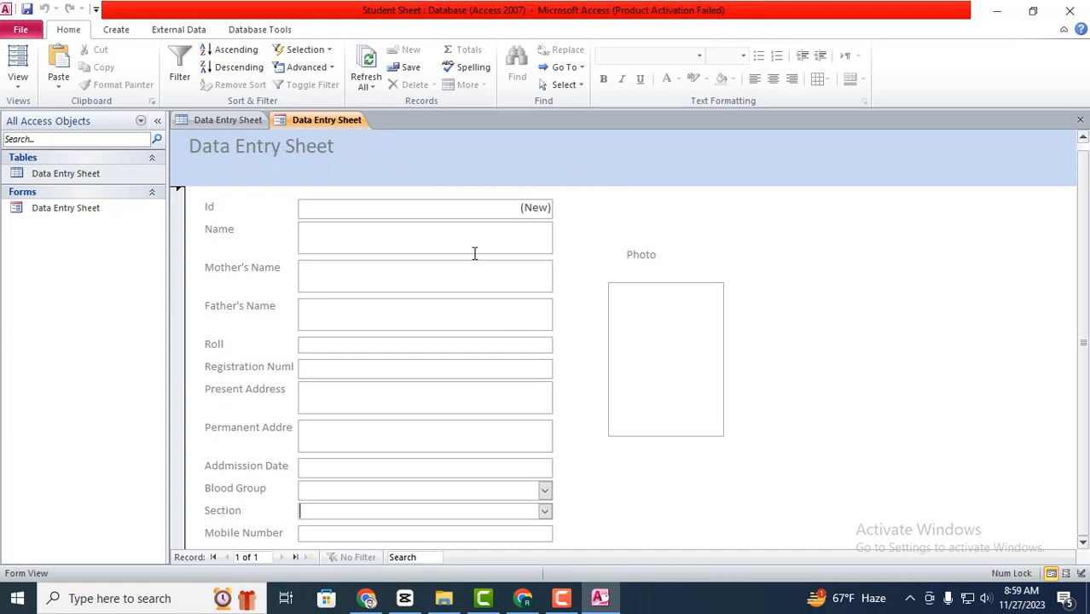
Step: Return to Design View and widen the Data Entry Sheet title label to the form's full width, about 8"
left_click(17, 90)
left_click(28, 184)
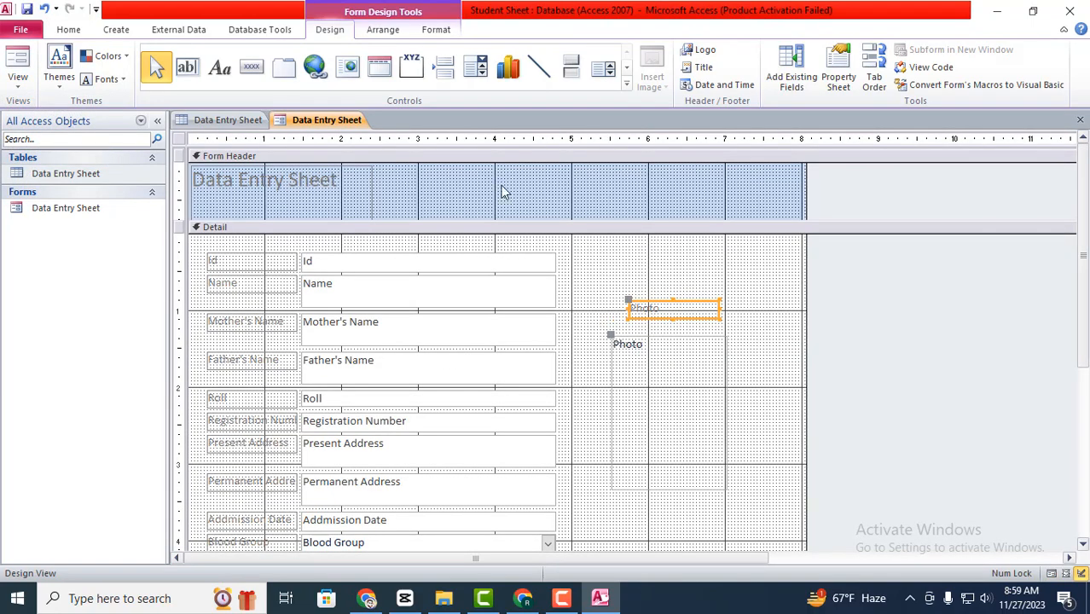
left_click(432, 29)
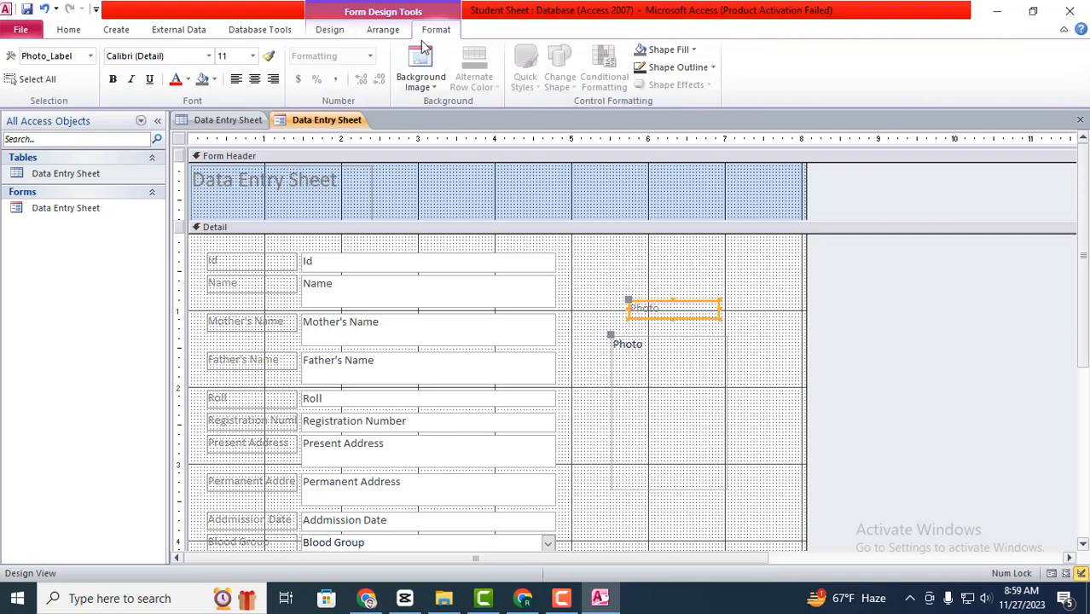
left_click(369, 201)
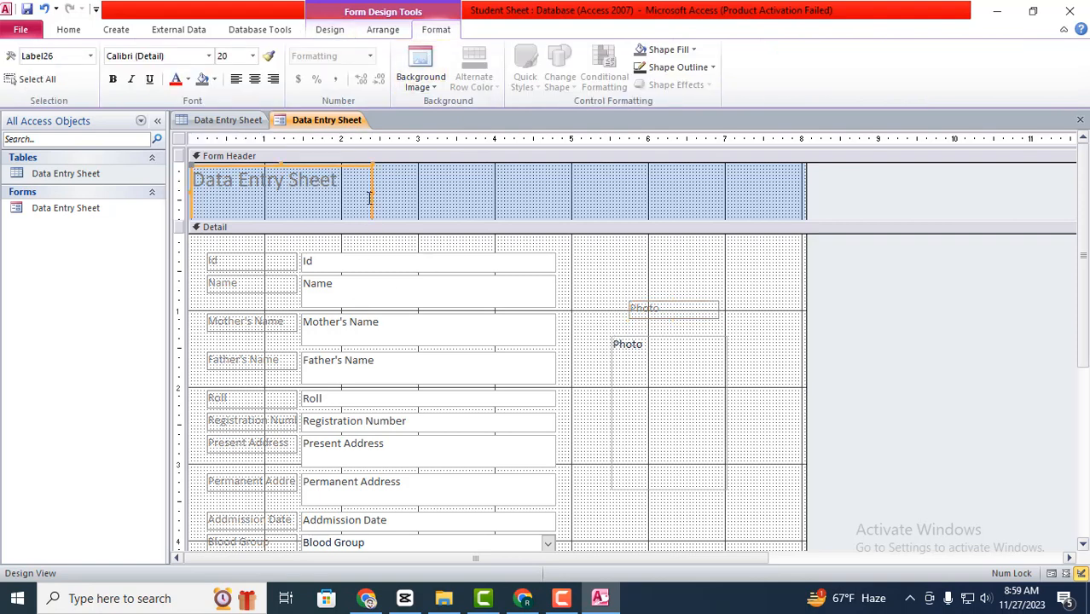
left_click_drag(371, 199, 804, 214)
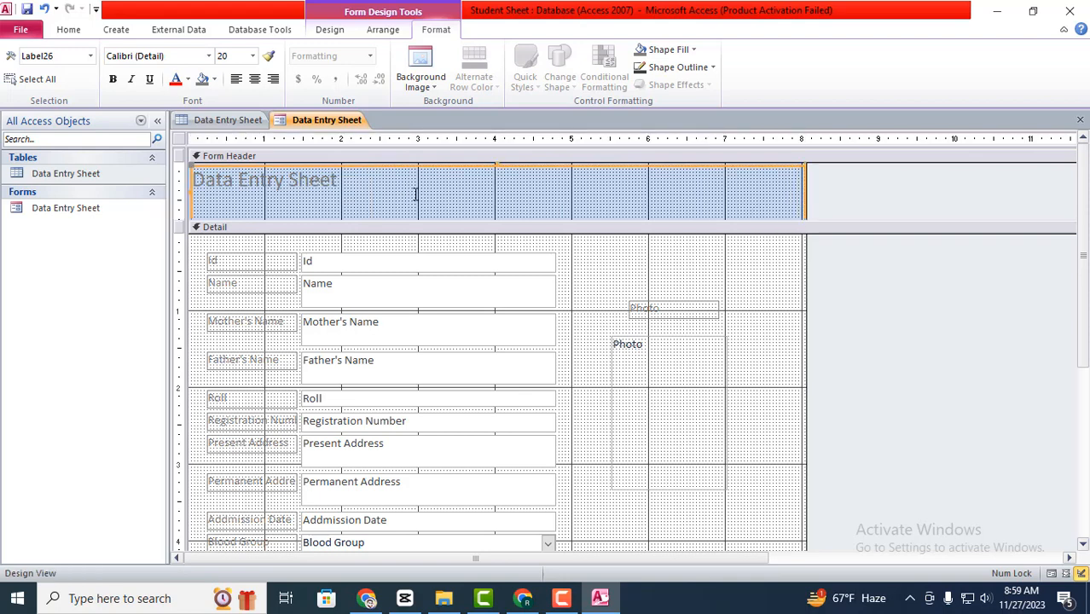
Step: Change the font color of the Data Entry Sheet title in the form header to standard red
left_click(364, 180)
left_click_drag(363, 179, 191, 179)
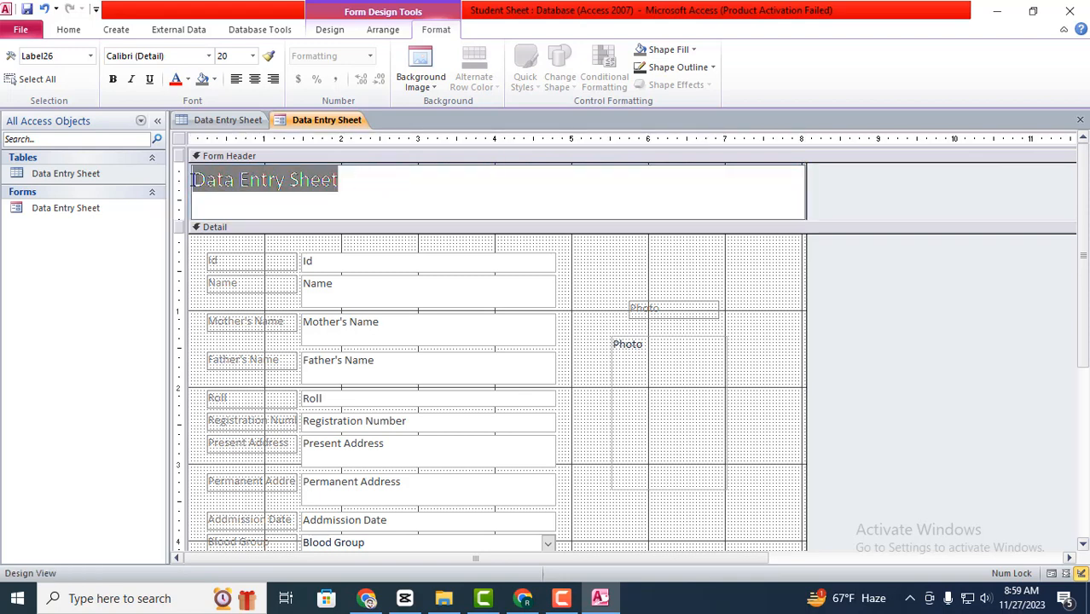
left_click(188, 80)
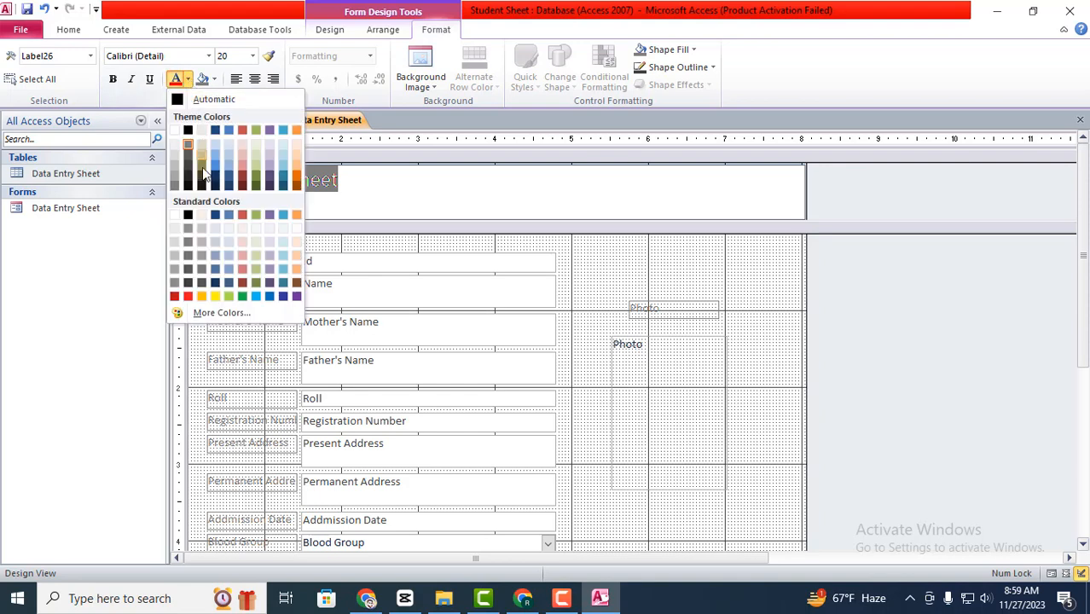
left_click(187, 296)
left_click(330, 188)
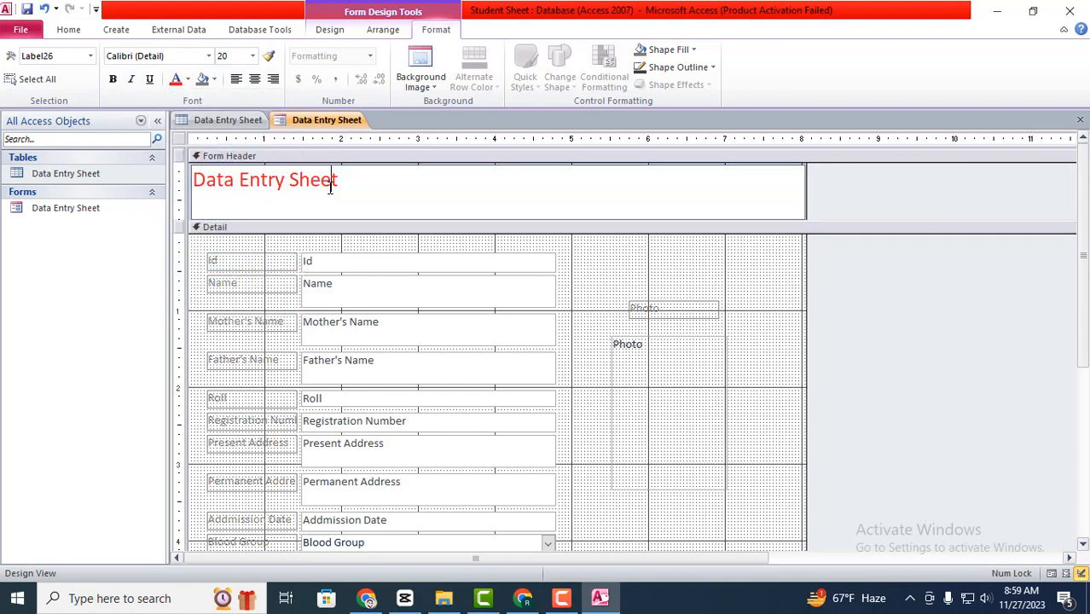
Step: Make the Data Entry Sheet title bold, set its font size to 24 and center it in its label
left_click_drag(343, 179, 184, 182)
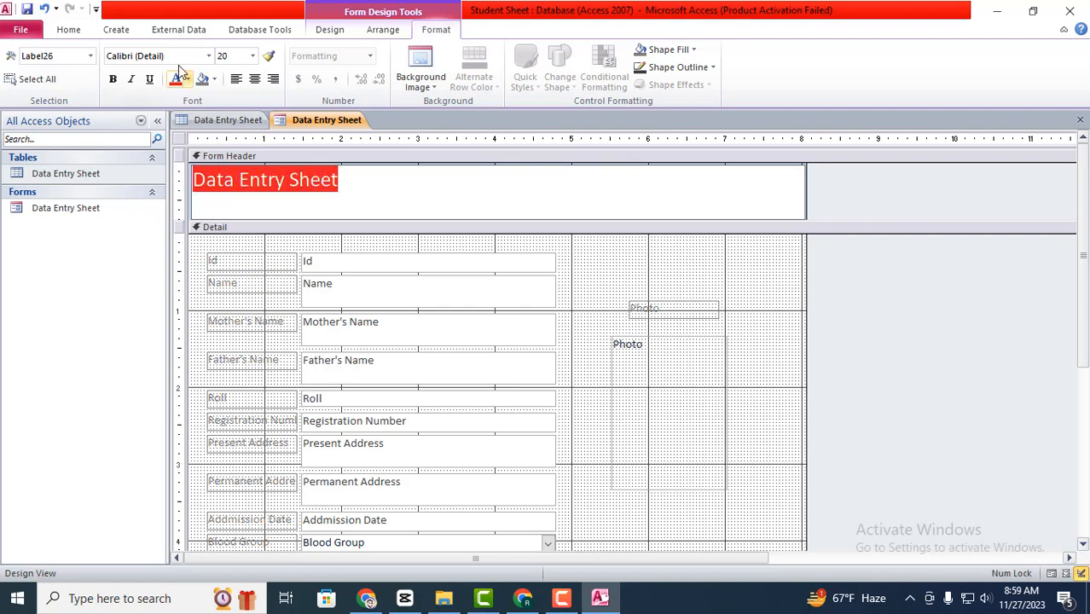
left_click(114, 79)
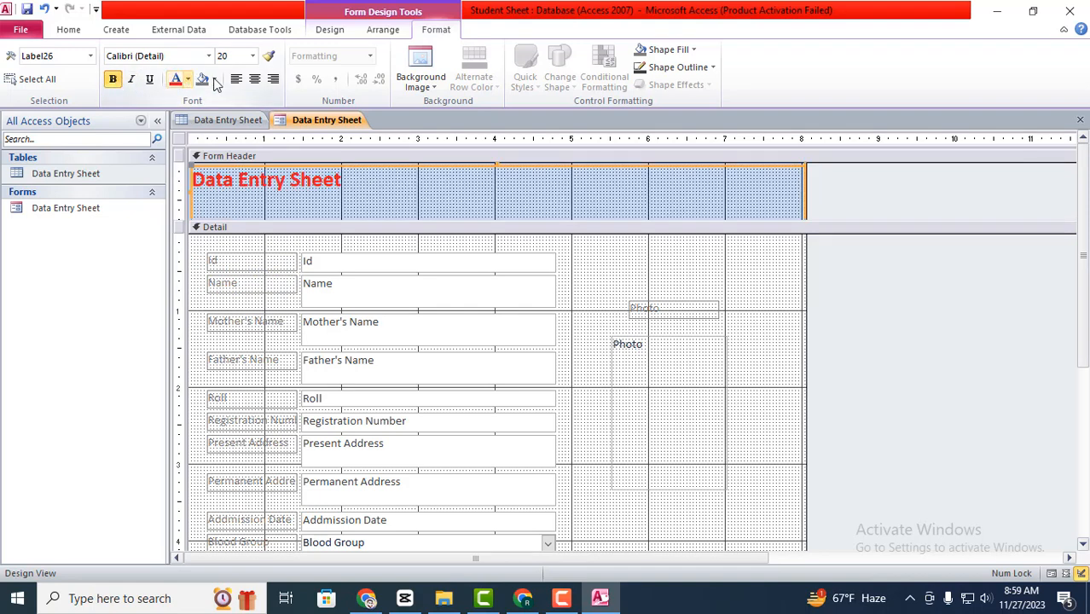
left_click(252, 58)
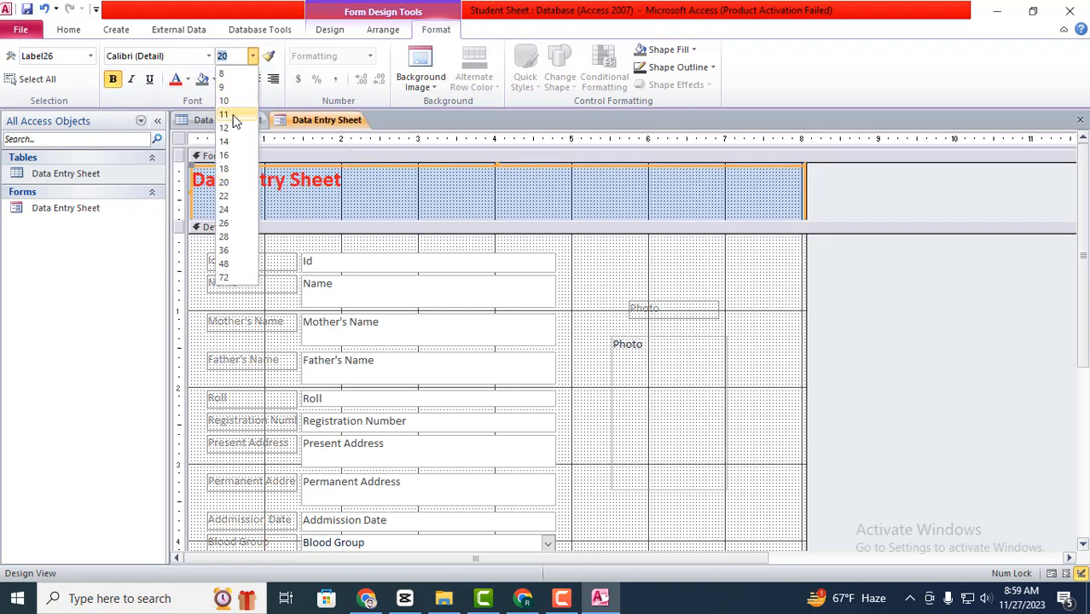
left_click(224, 211)
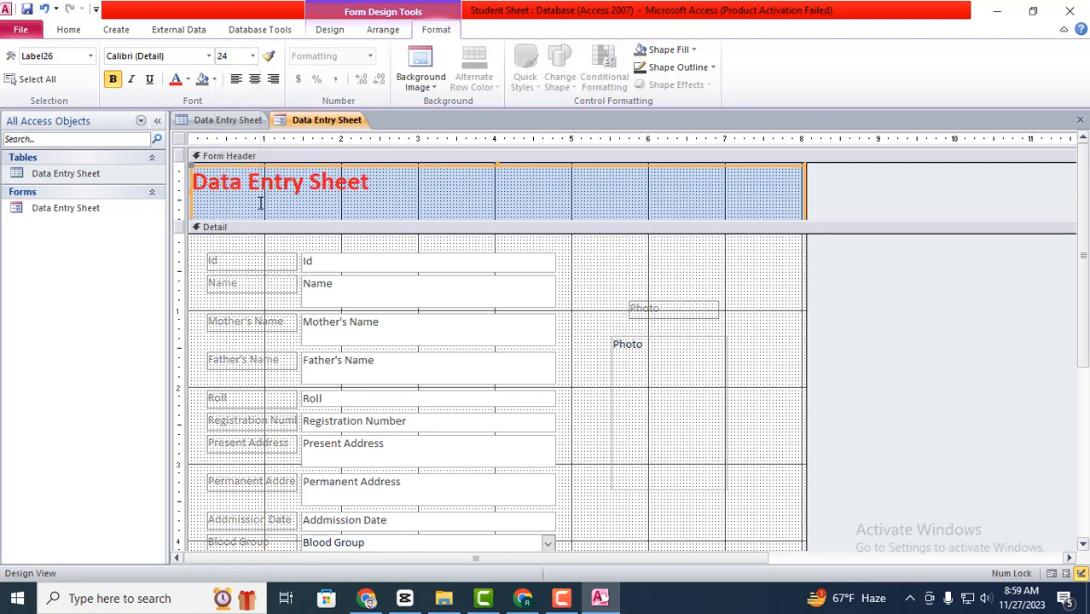
left_click(254, 79)
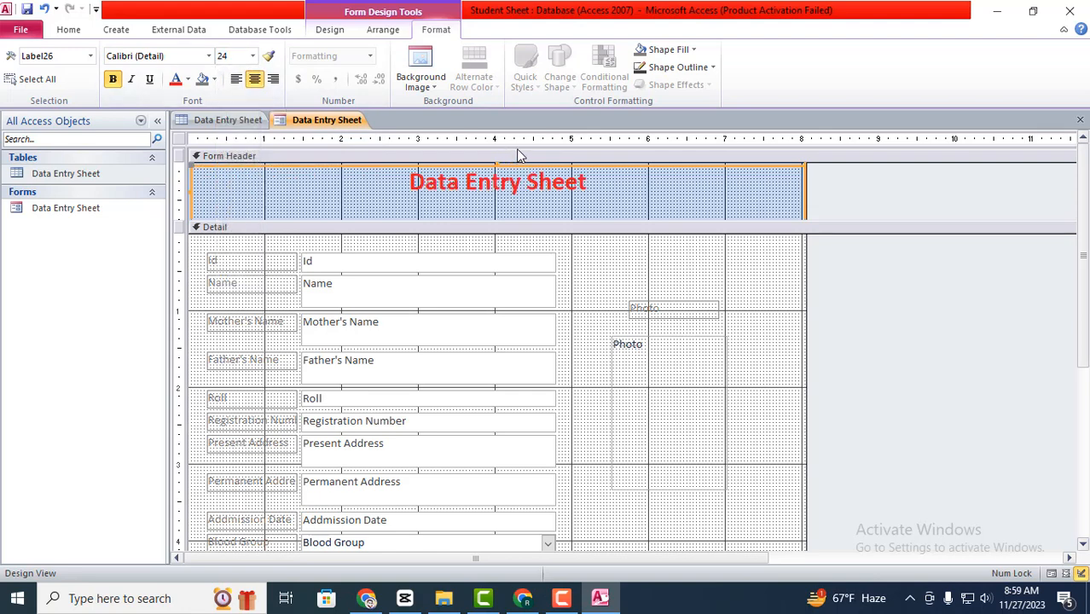
Step: Fill the background of the title label with the medium blue theme color
left_click(667, 199)
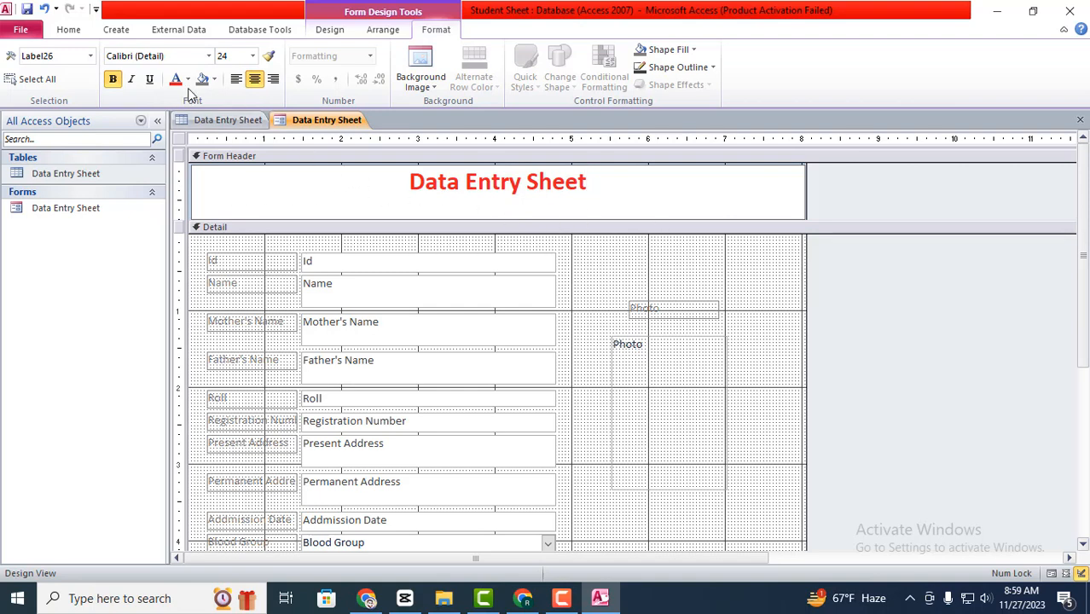
left_click(214, 79)
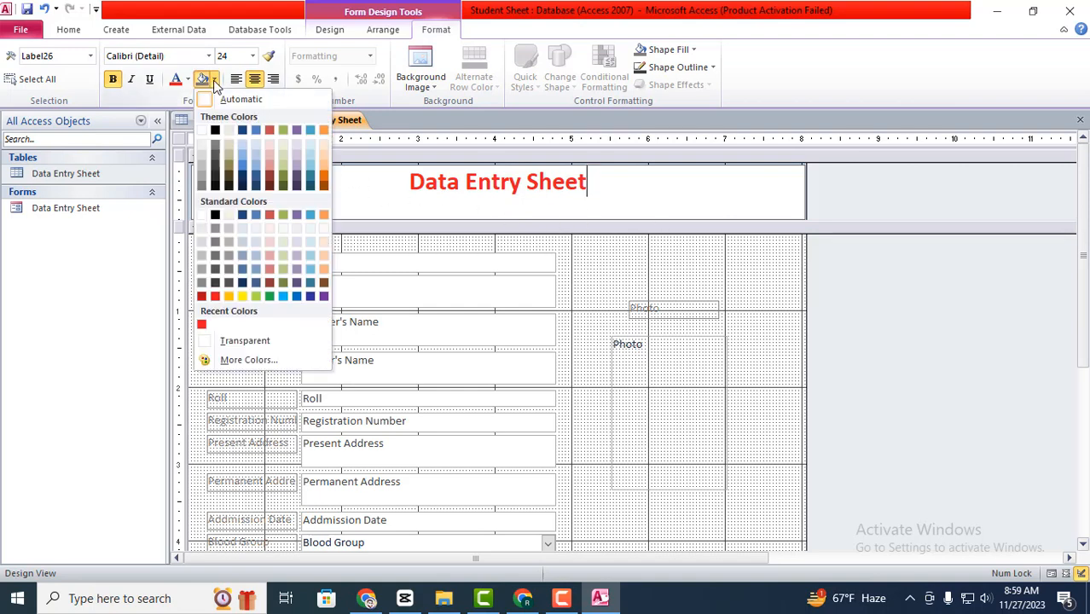
left_click(239, 156)
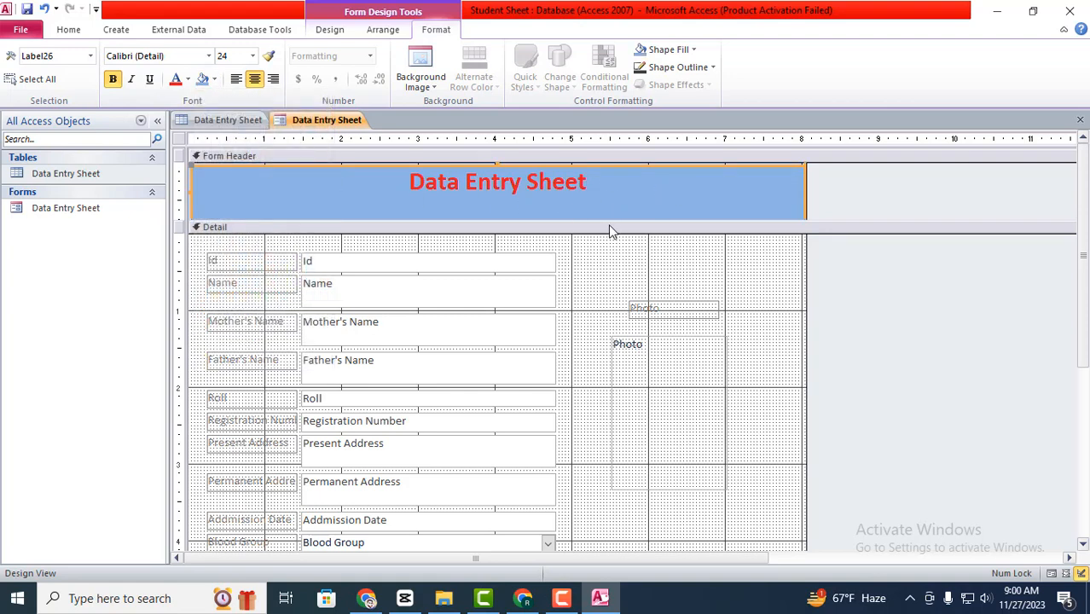
Step: Fill the background of the form's Detail section with a muted grayish-blue standard color
left_click(755, 290)
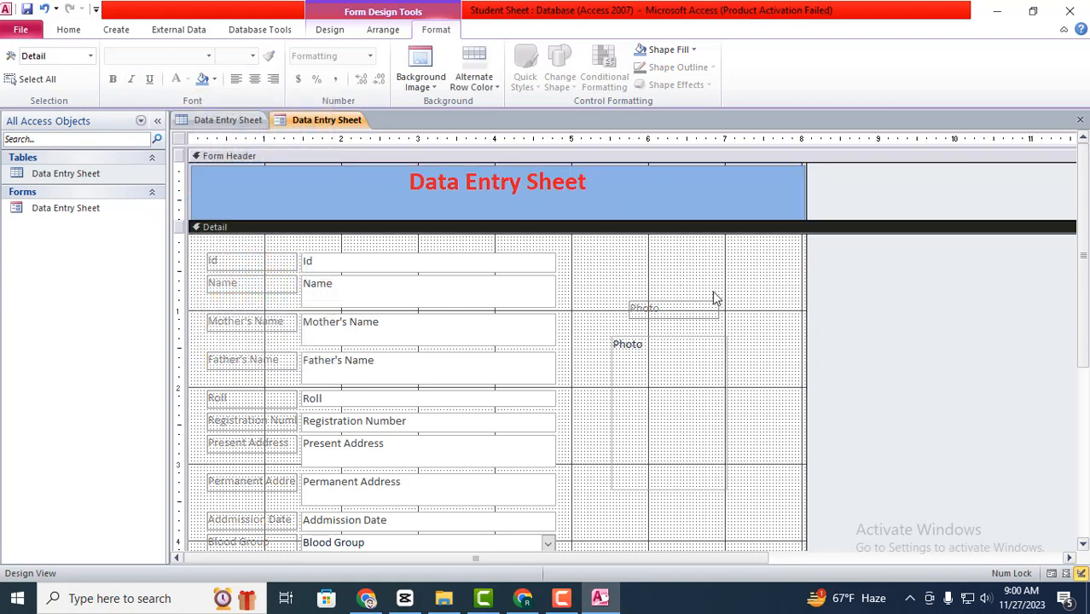
left_click(690, 276)
left_click(213, 79)
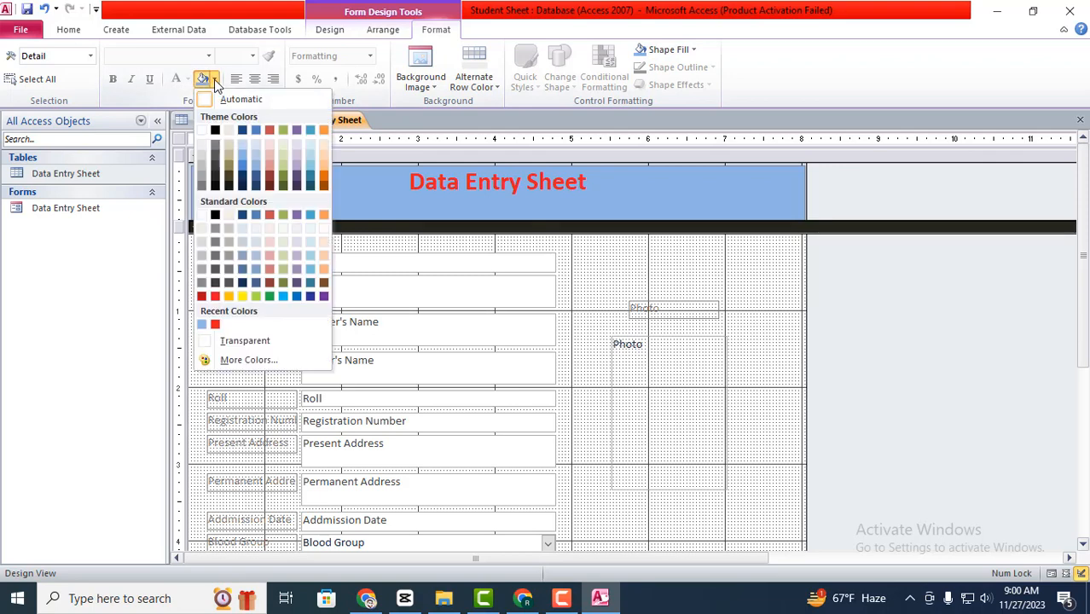
left_click(271, 159)
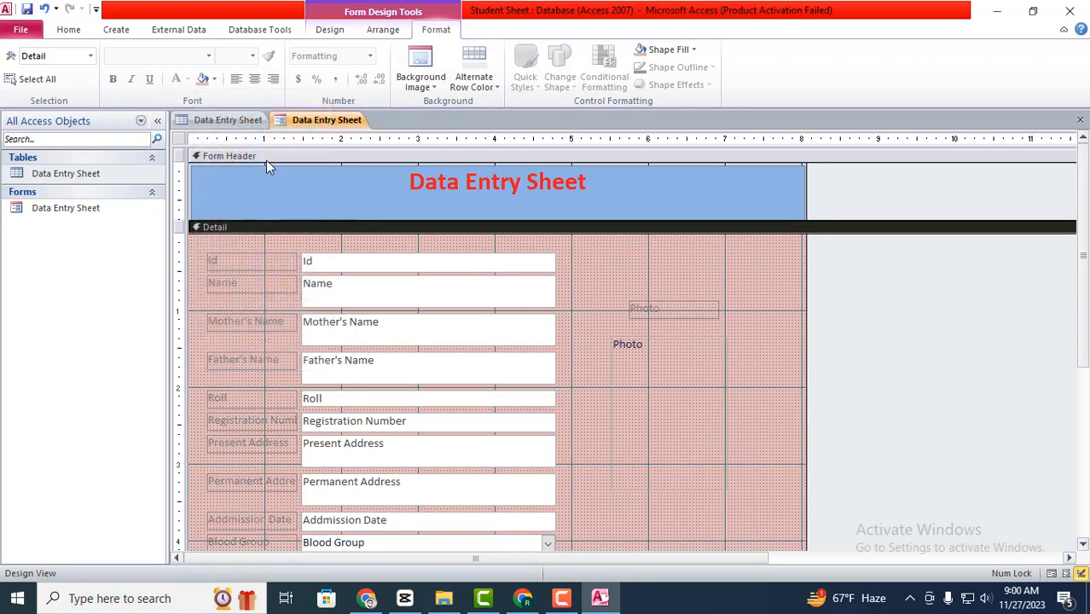
left_click(213, 79)
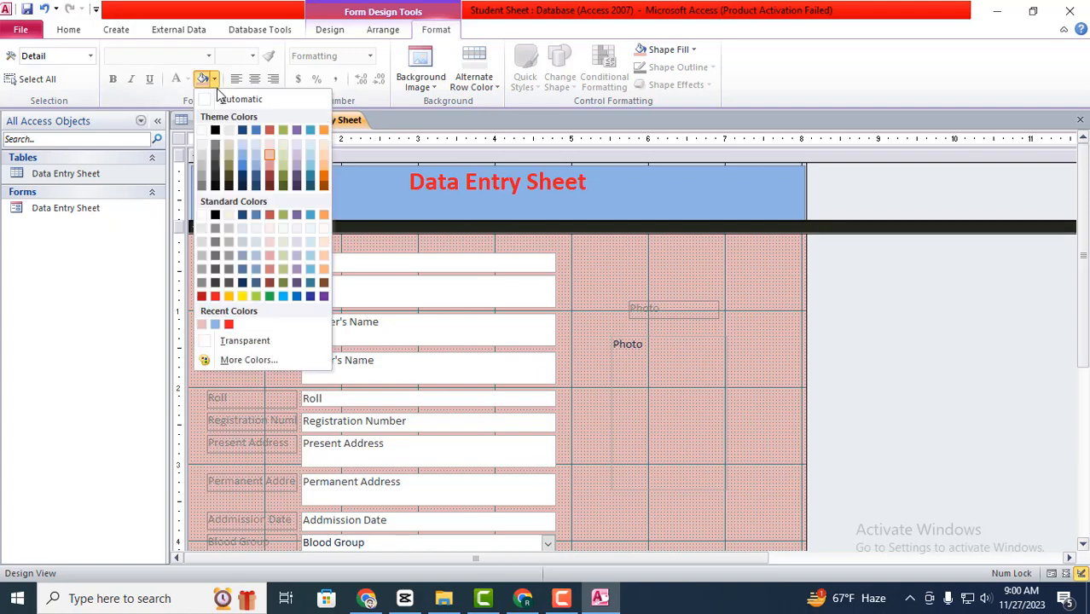
left_click(242, 256)
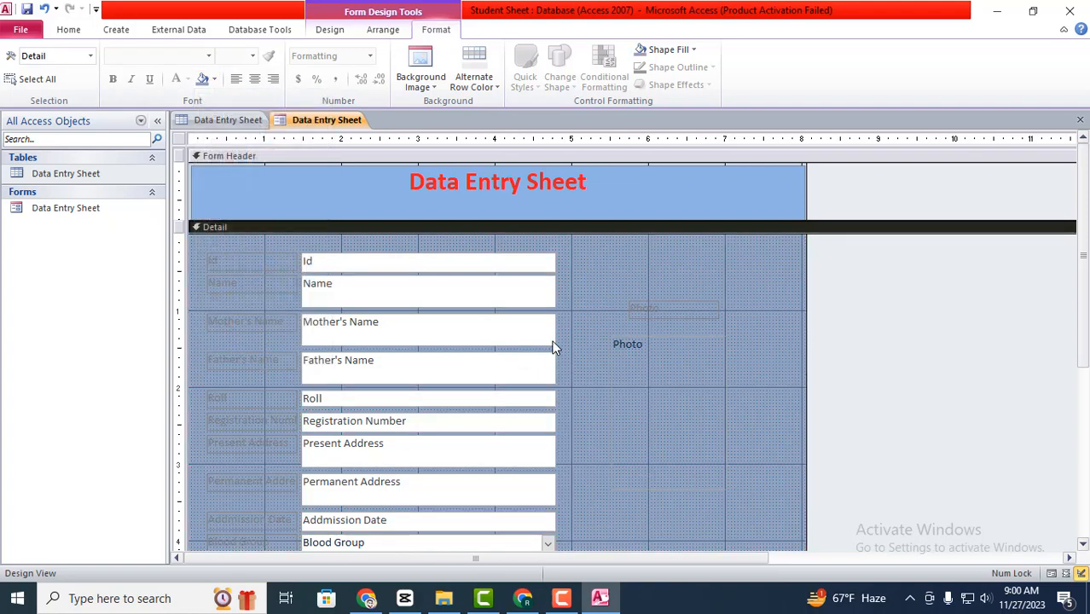
Step: Change the font color of all field labels from Id to Mobile Number in the Detail section to the recently used red
scroll(552, 345, "down", 3)
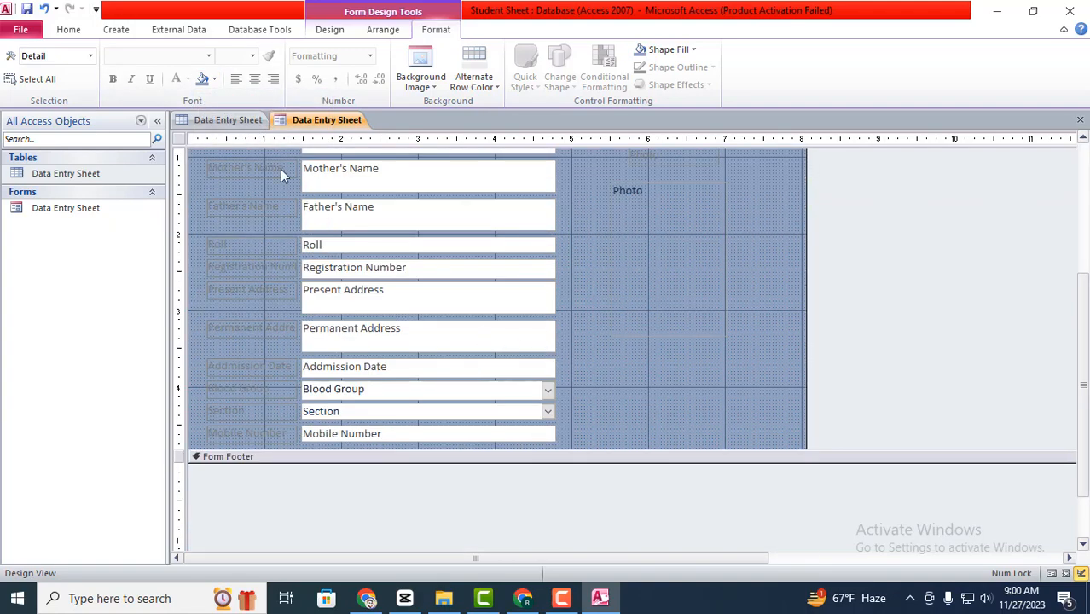
scroll(226, 194, "up", 4)
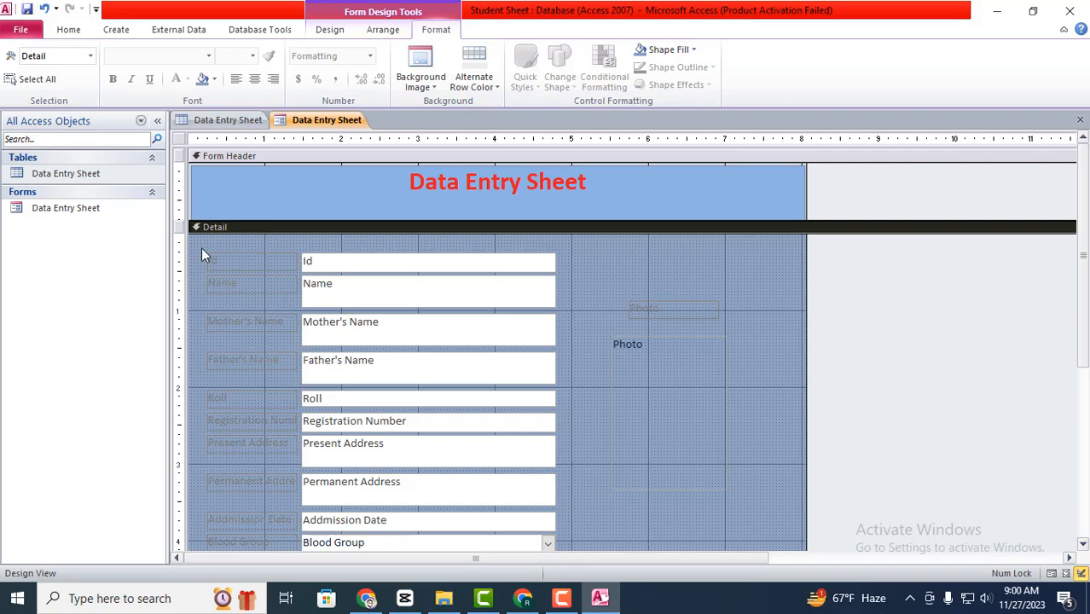
left_click_drag(202, 249, 292, 522)
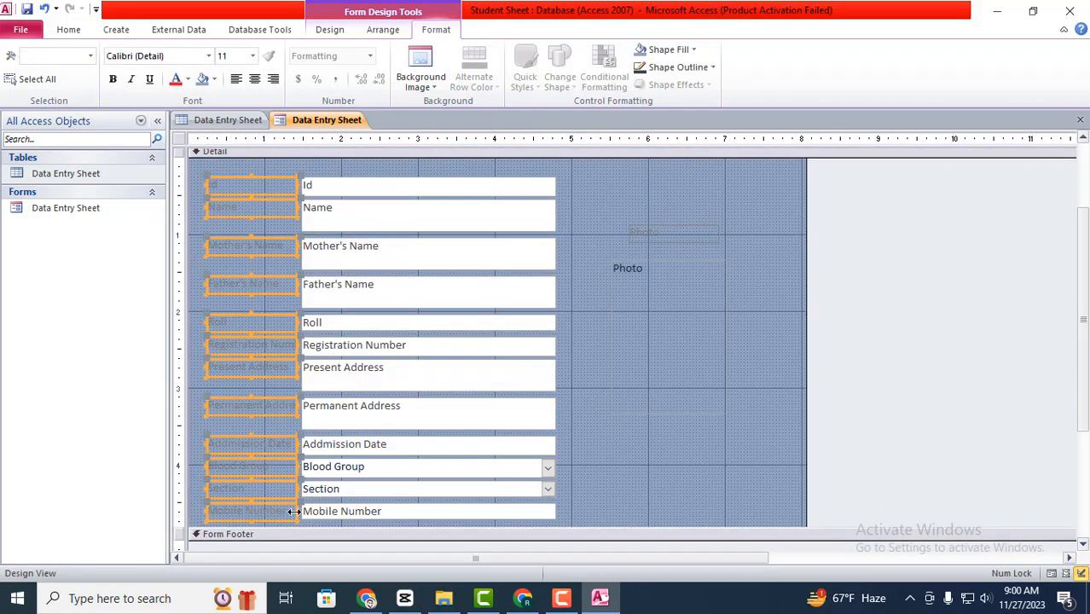
left_click(188, 80)
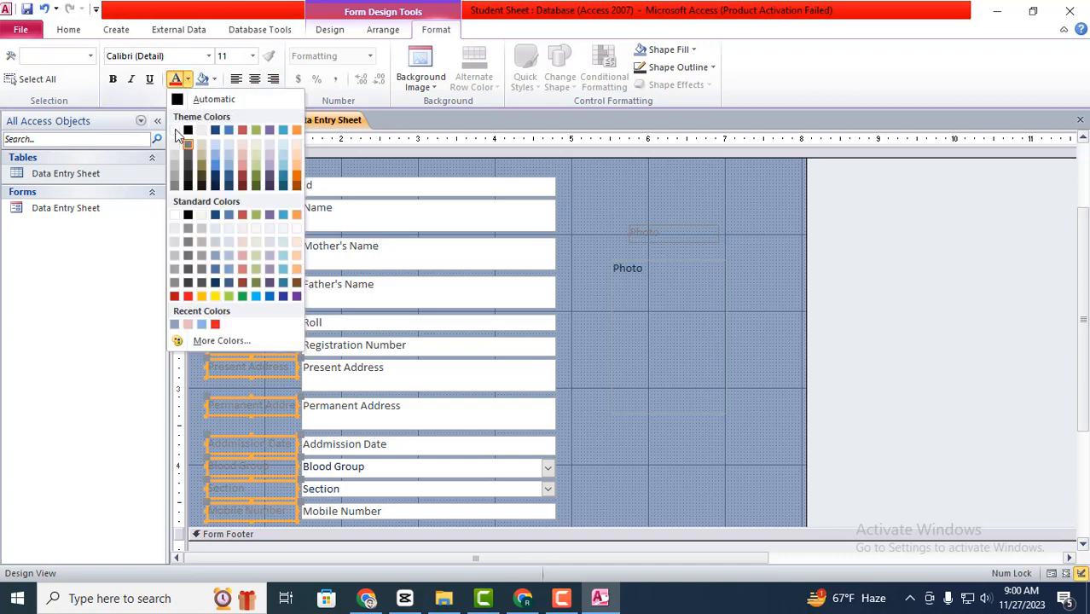
left_click(216, 326)
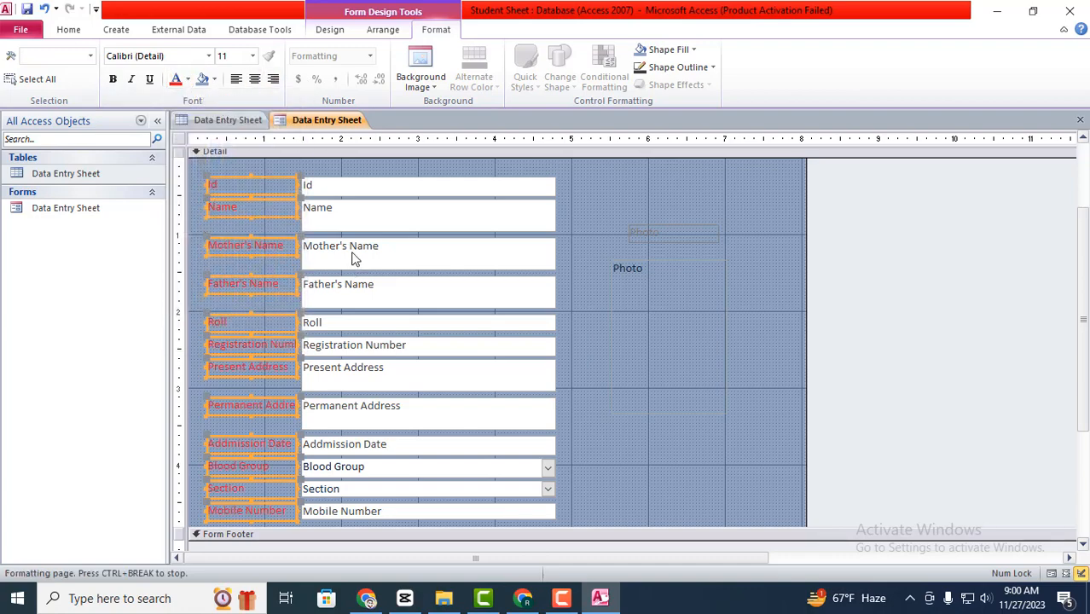
Step: Apply the same red font color to the Photo label above the photo frame
scroll(623, 339, "up", 3)
left_click(655, 311)
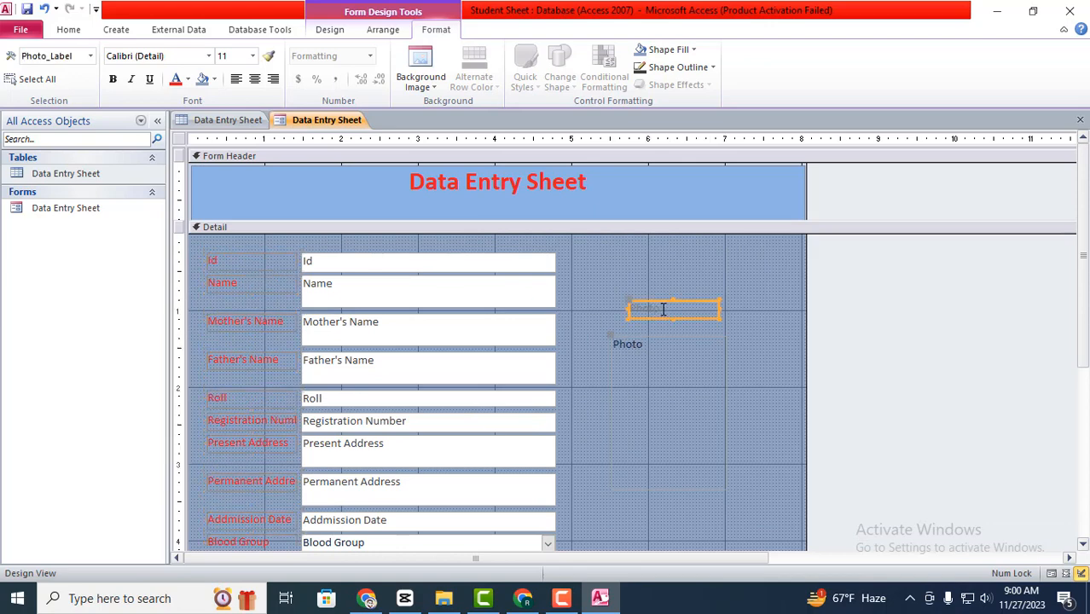
double_click(662, 309)
left_click(176, 79)
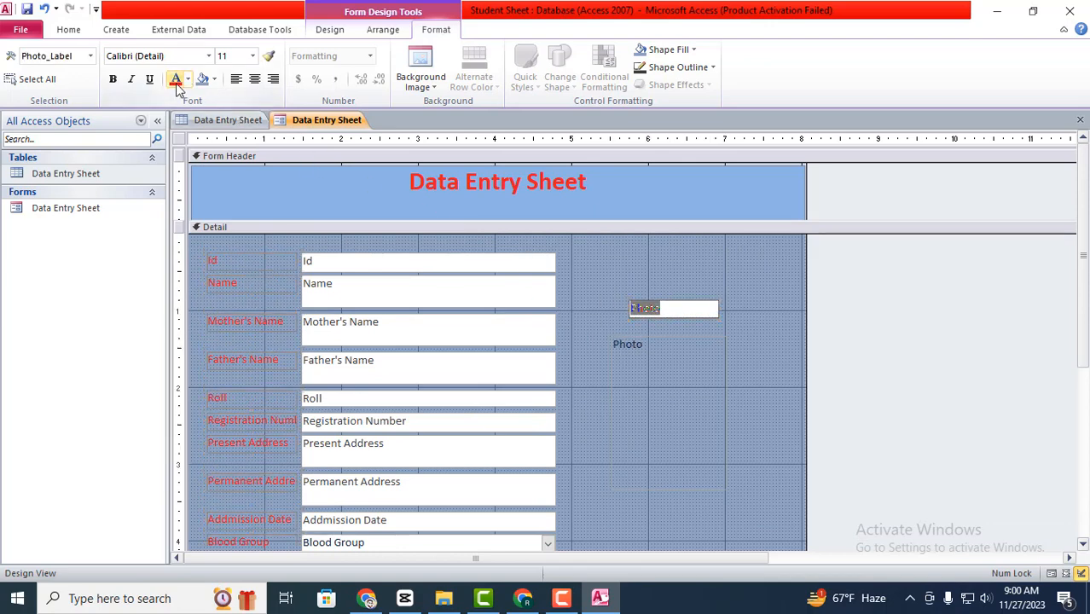
left_click(626, 277)
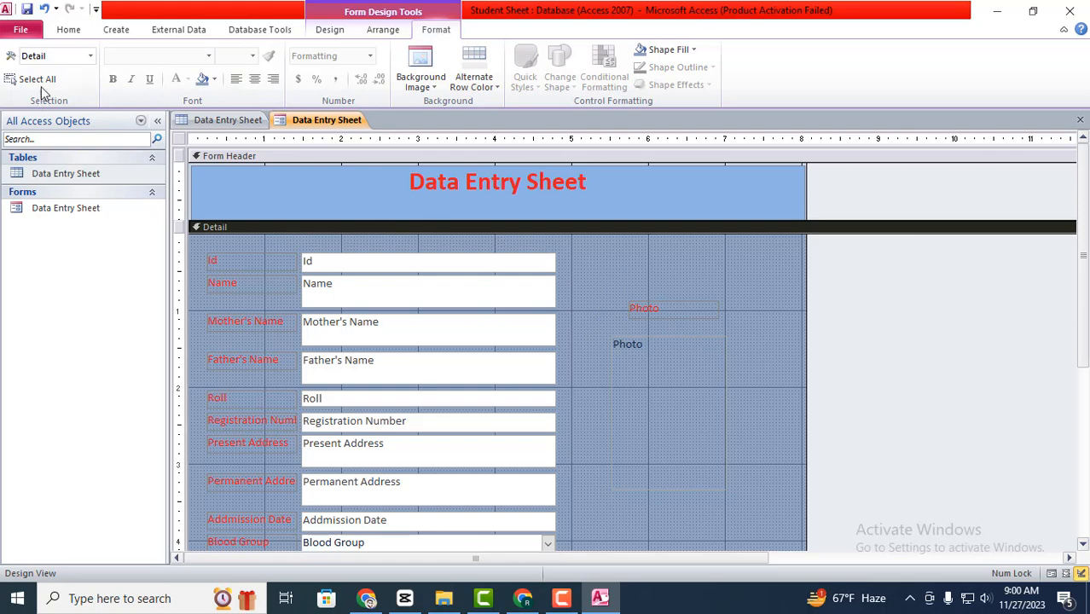
Step: Switch the form to Form View and check the new colors and the empty Photo frame
left_click(68, 30)
left_click(24, 86)
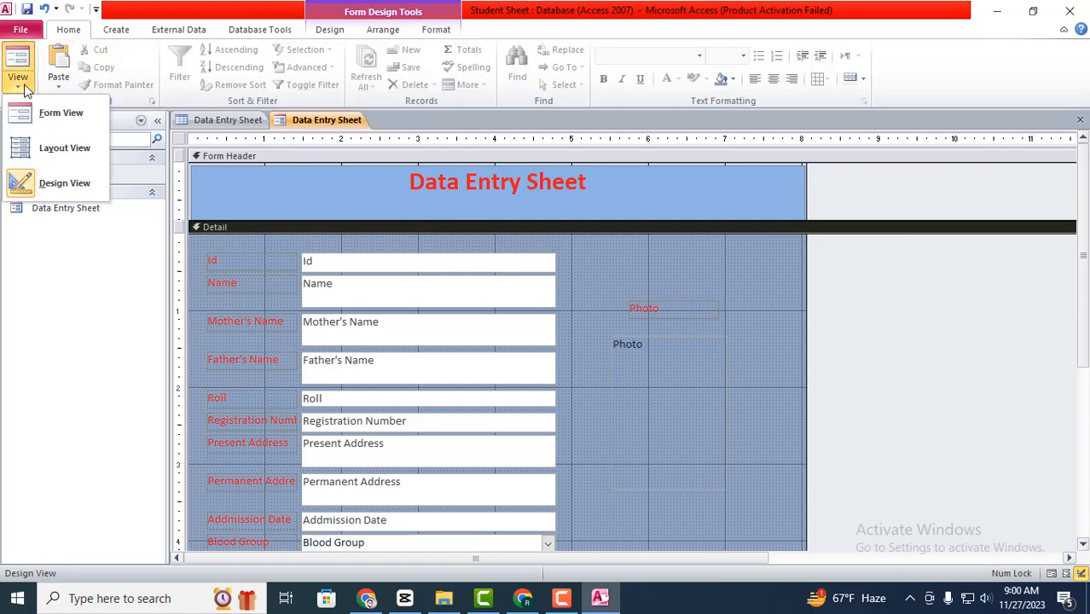
left_click(69, 124)
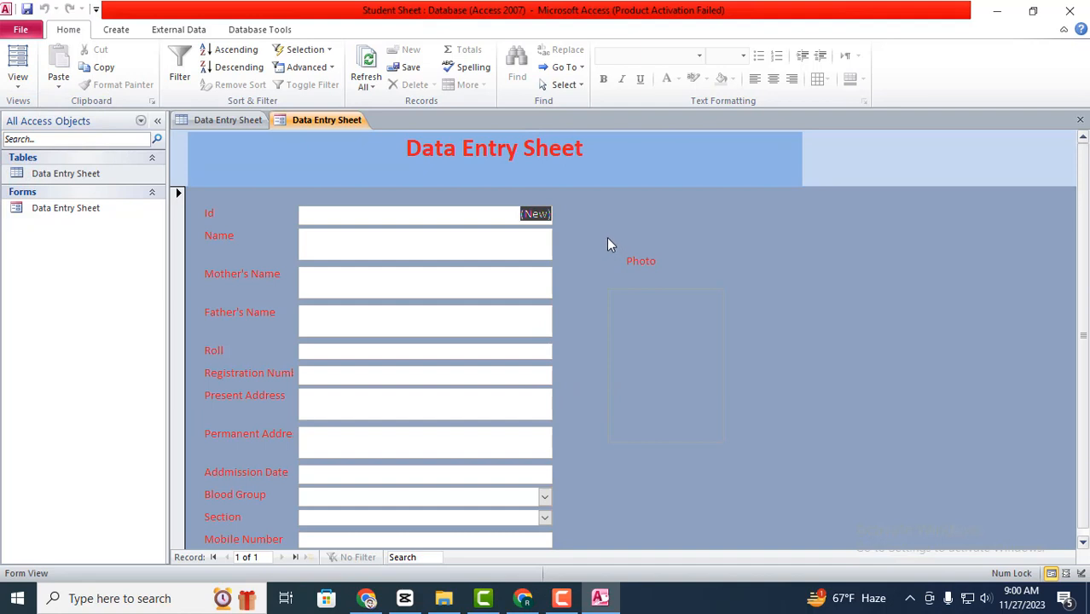
left_click(686, 365)
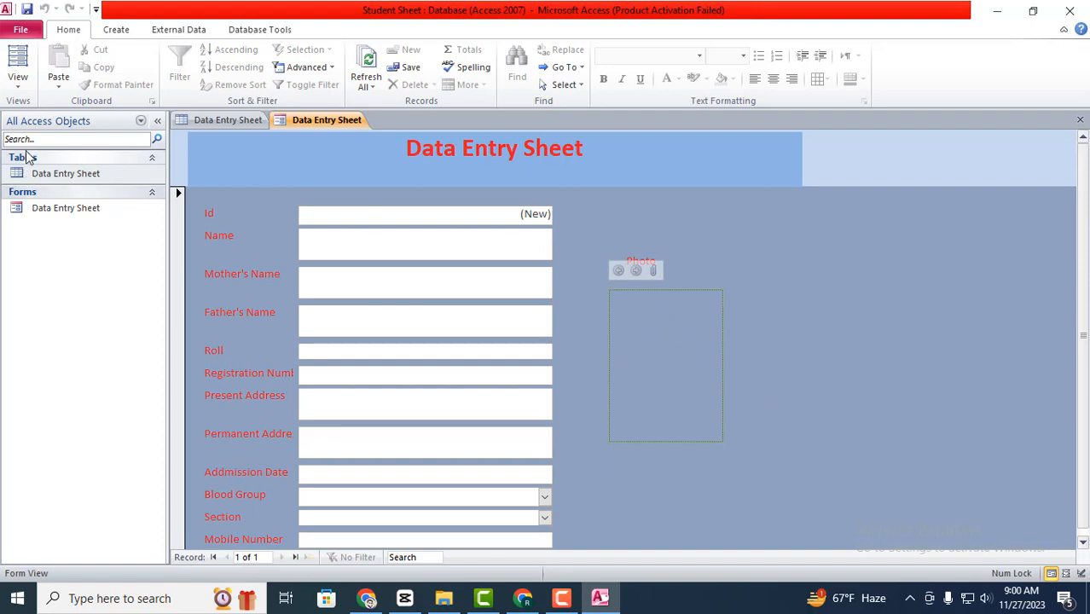
Step: Return to Design View and bring up the formatting options for the Photo frame
left_click(18, 81)
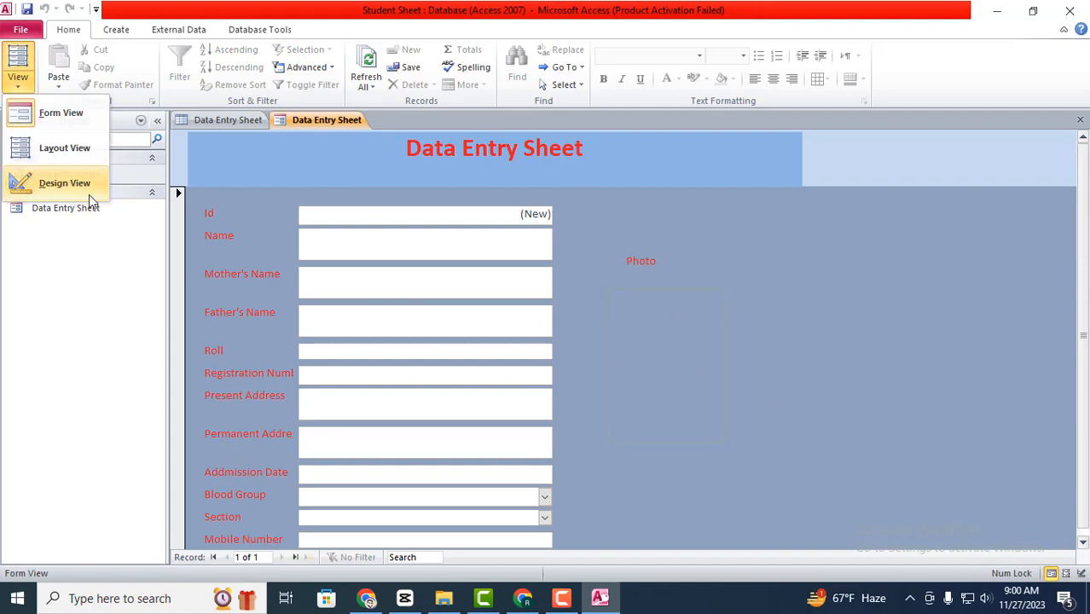
left_click(64, 182)
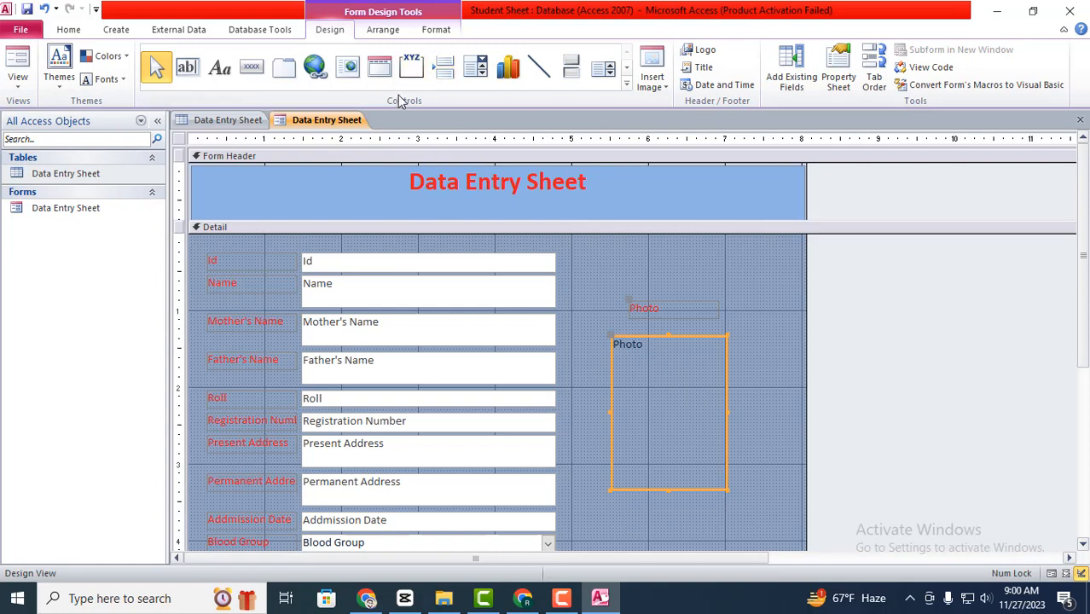
left_click(438, 30)
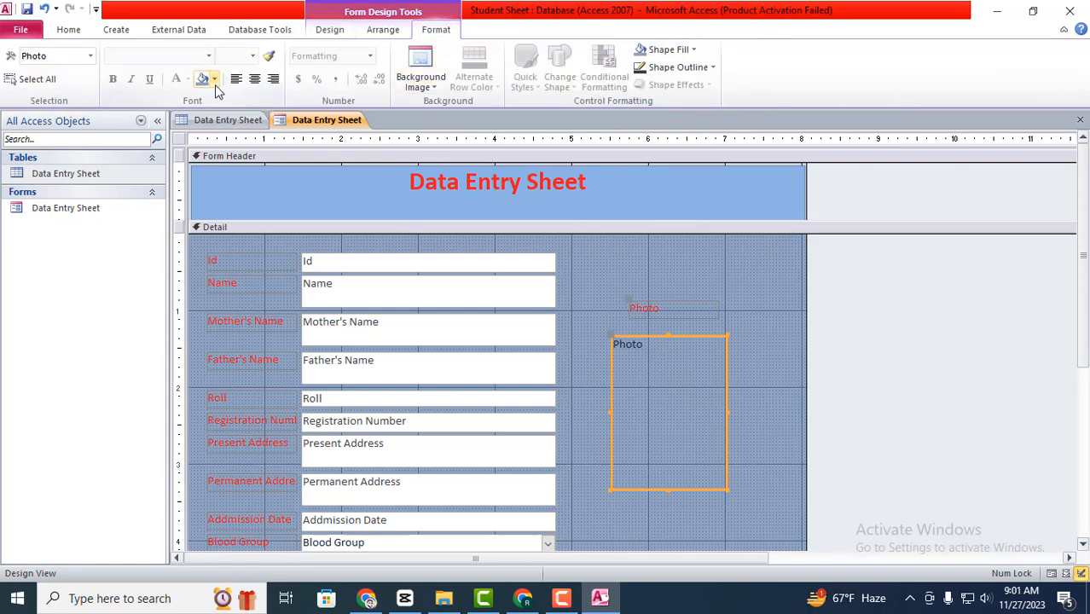